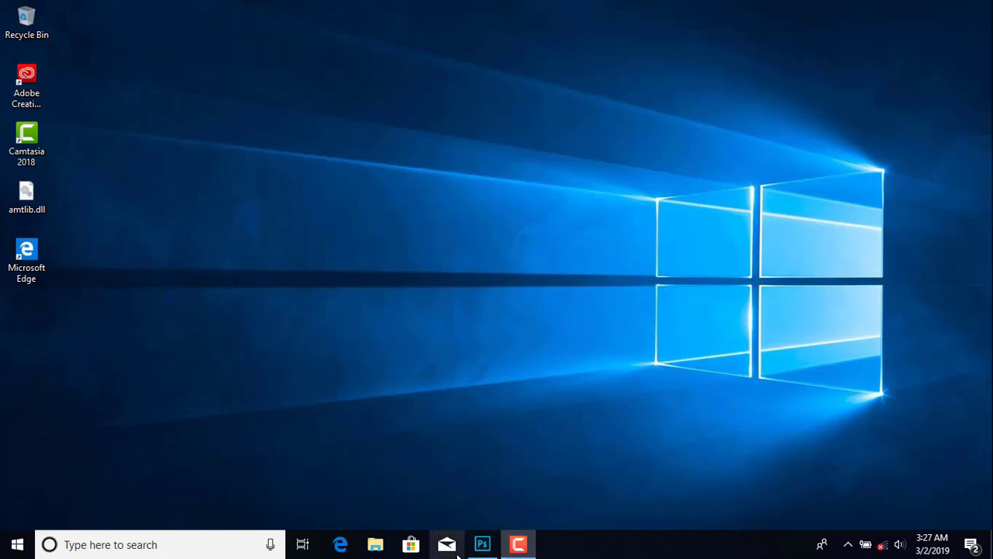
Attempt Save As on the rain photo and dismiss the resulting not-enough-RAM error
left_click(481, 545)
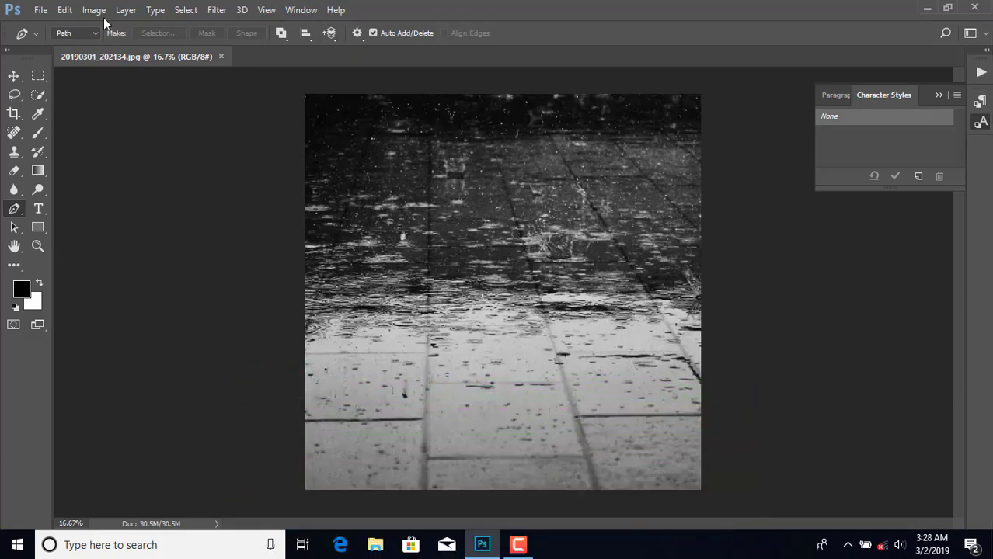
left_click(41, 10)
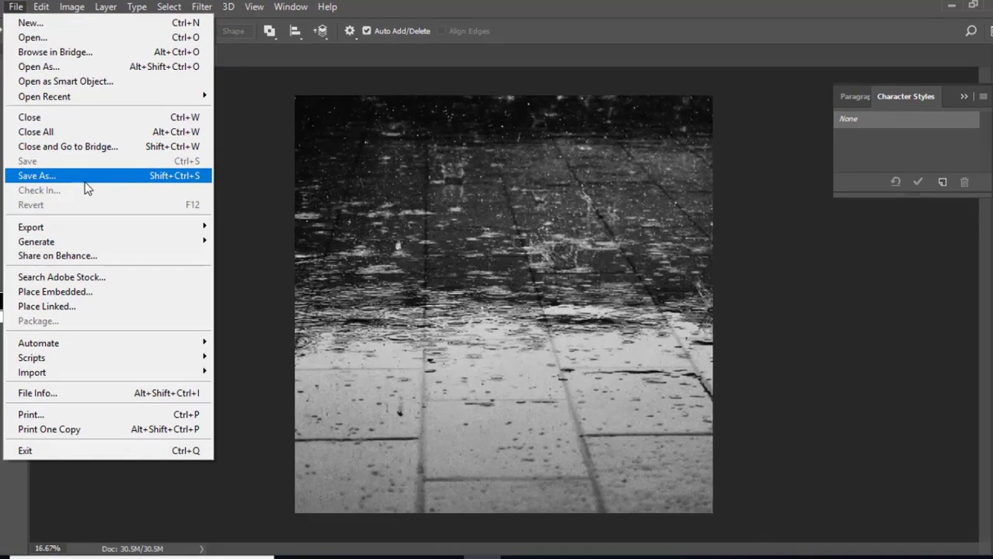
left_click(82, 170)
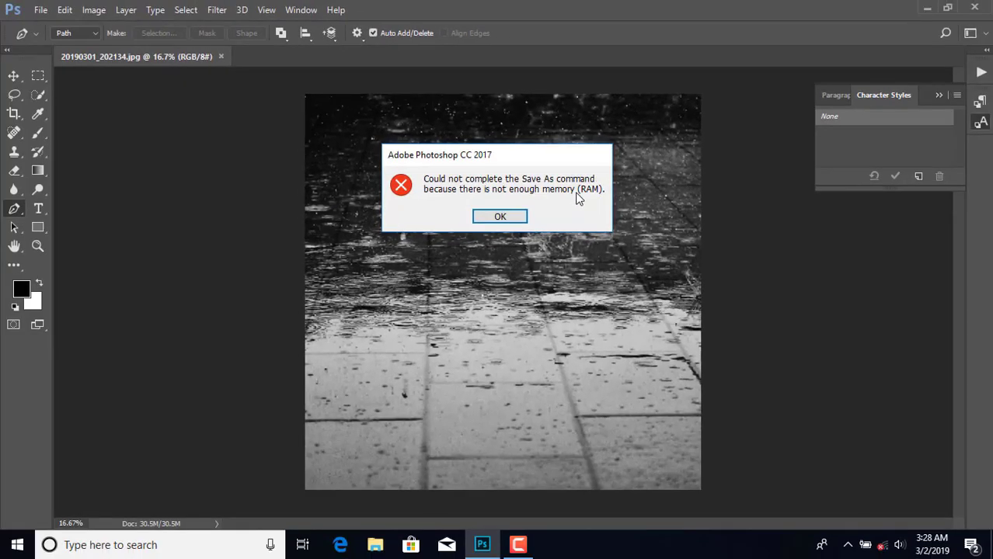
left_click(524, 218)
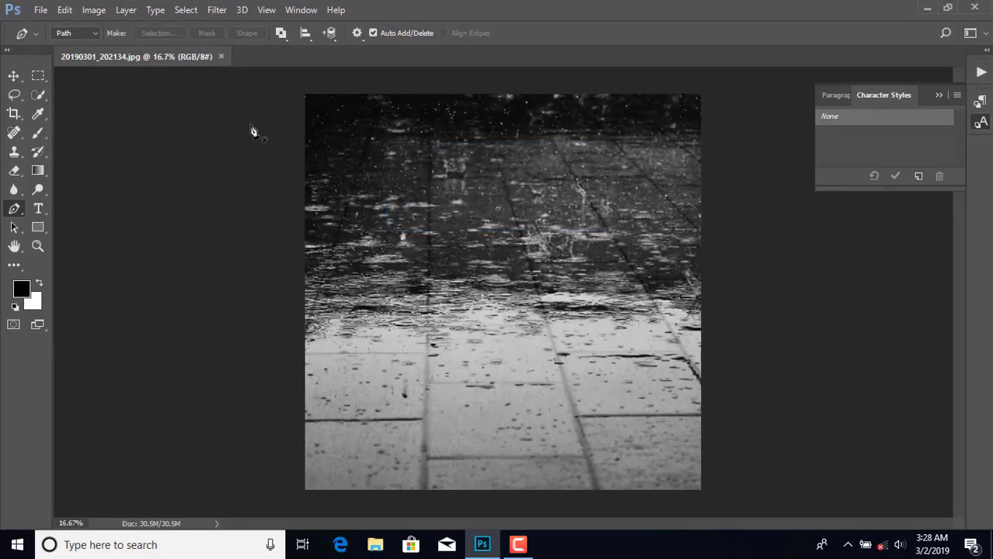
left_click(64, 11)
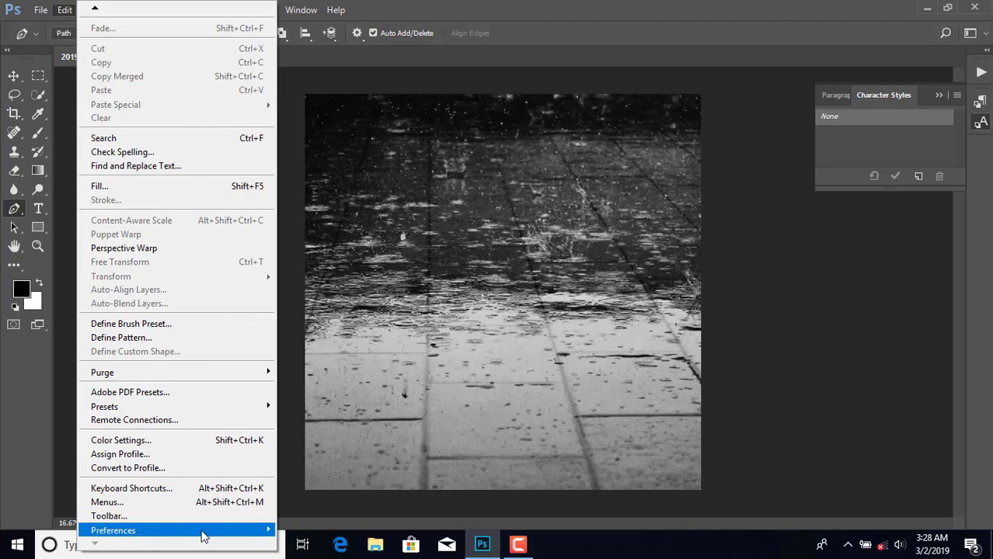
Open Photoshop's Performance preferences, restoring the Photoshop window when it gets hidden
mouse_move(206, 532)
left_click(321, 385)
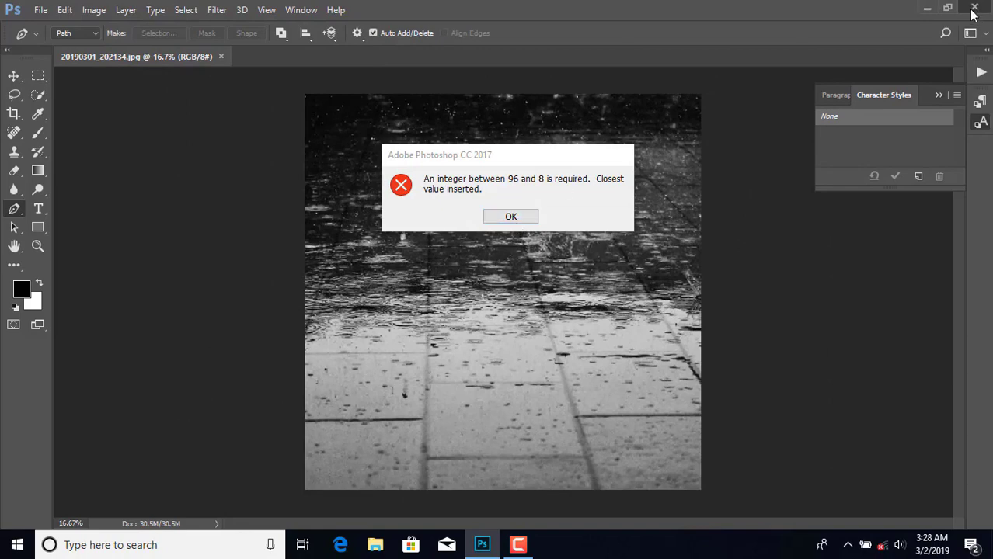
left_click(928, 10)
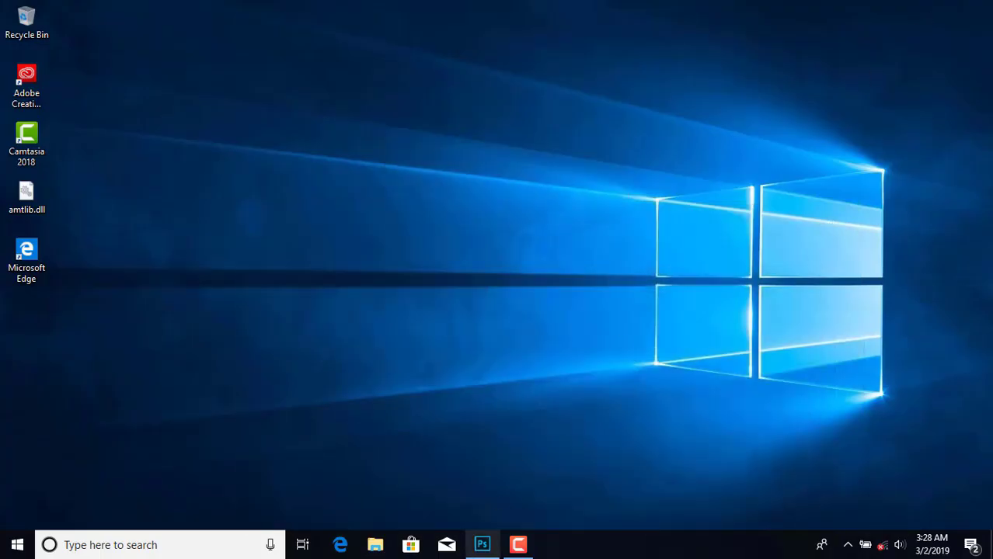
left_click(482, 544)
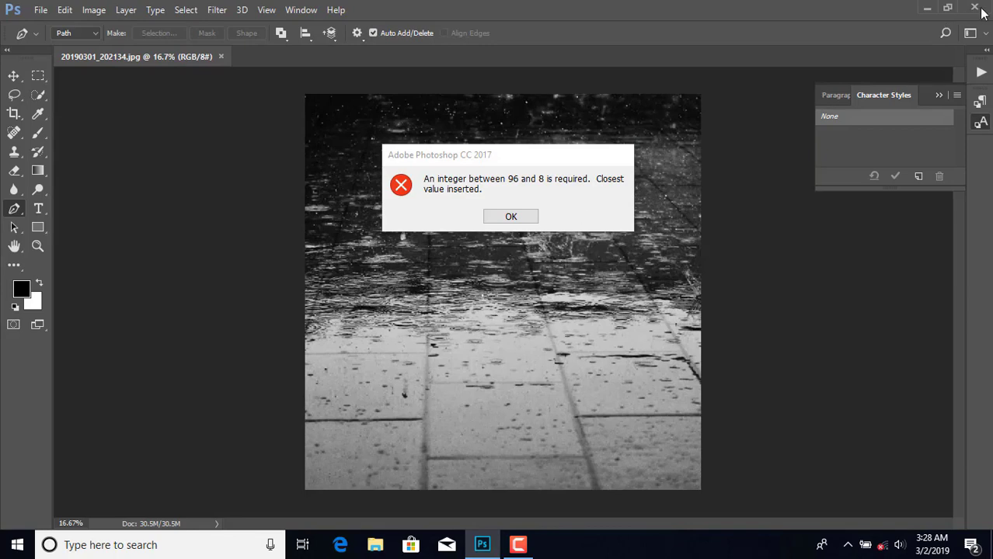
Dismiss both 'integer between 96 and 8' errors, close Preferences, and bring up Run
left_click(511, 216)
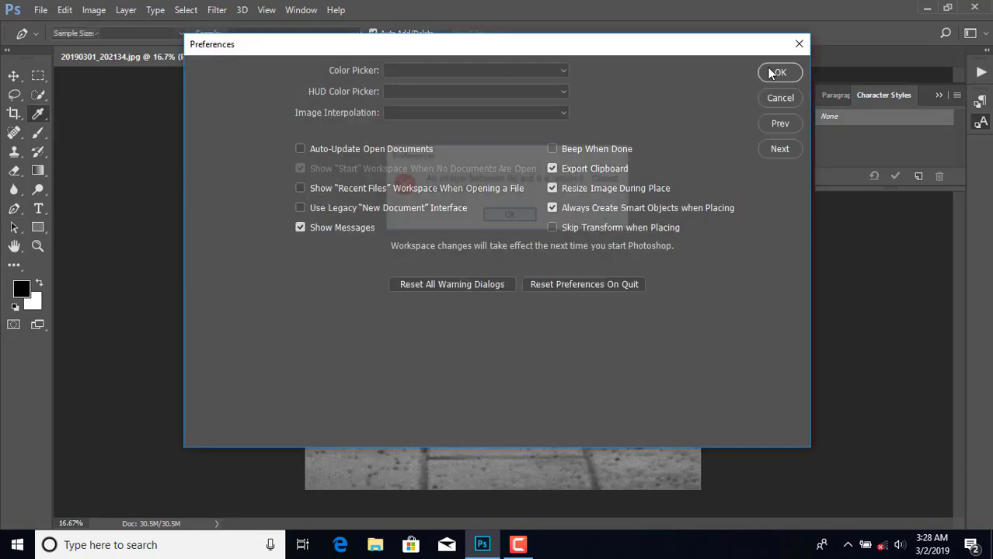
left_click(508, 215)
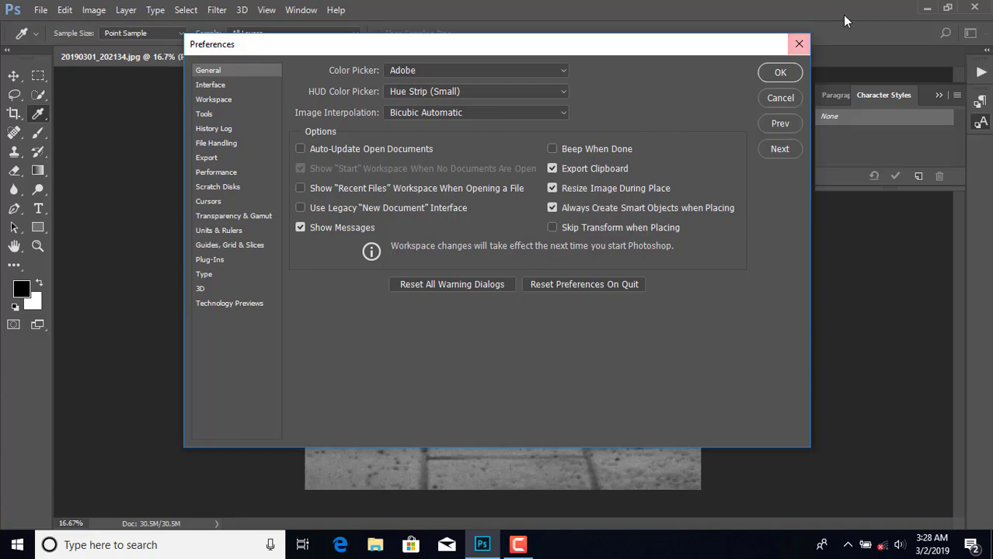
left_click(807, 50)
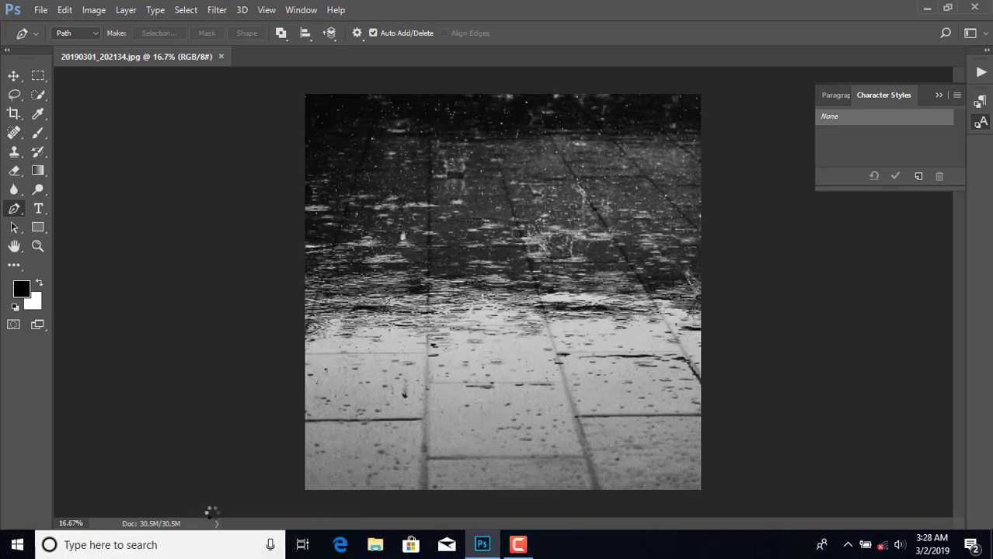
key("super+r")
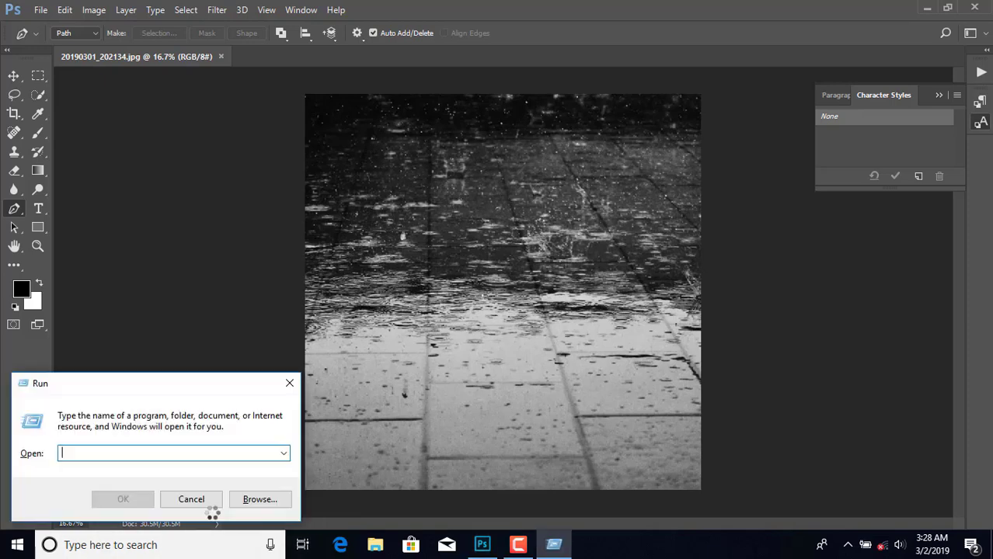
Reopen the Run box through a Start search for 'run' and launch regedit
left_click(288, 386)
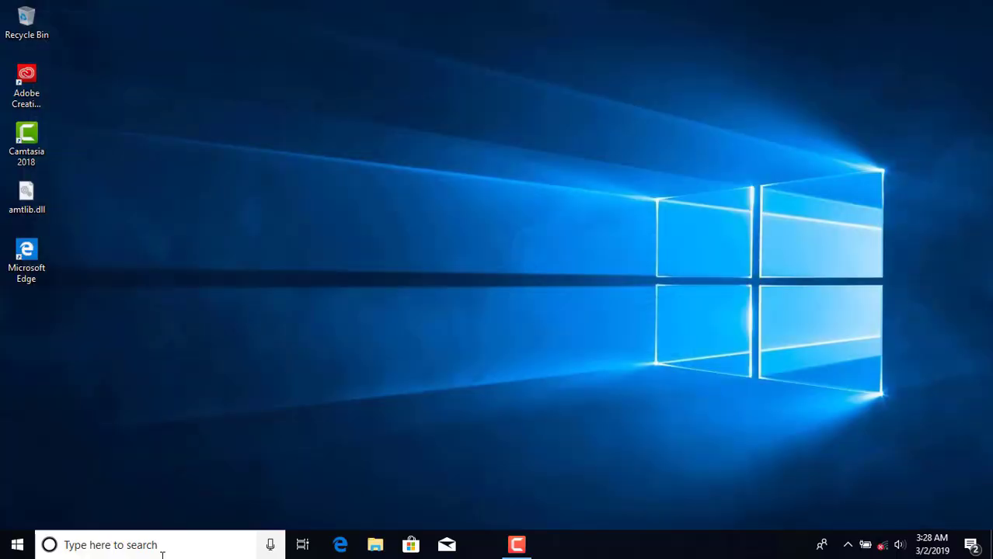
left_click(161, 553)
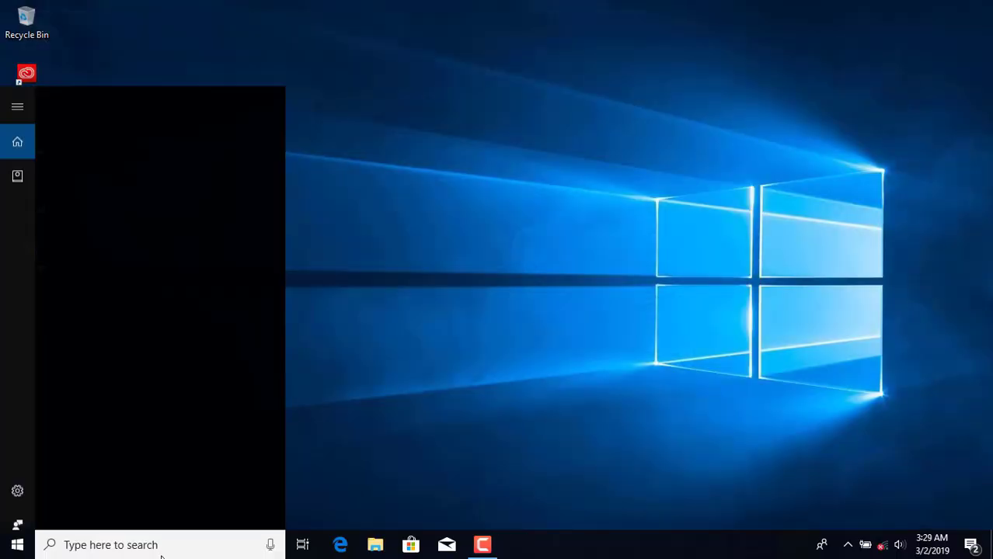
type("run")
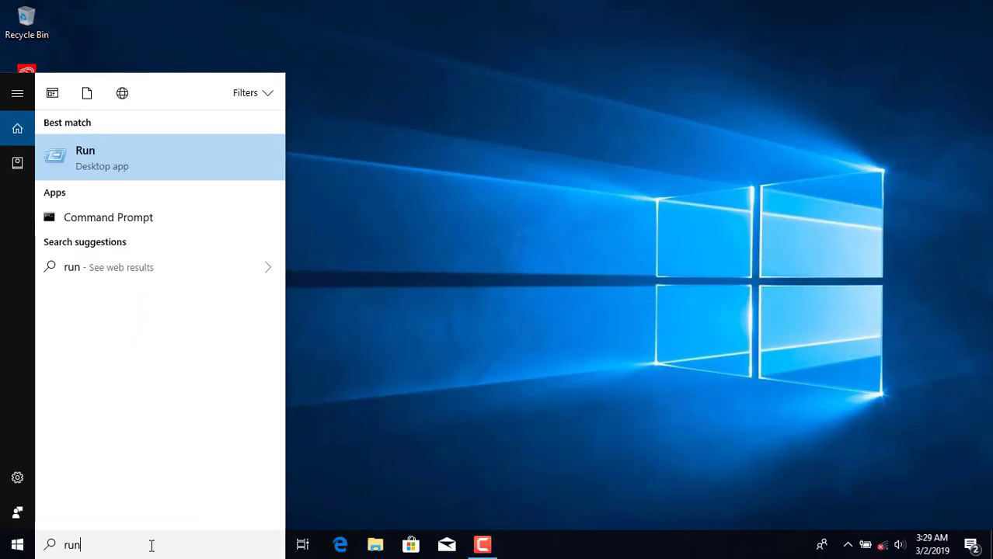
left_click(170, 155)
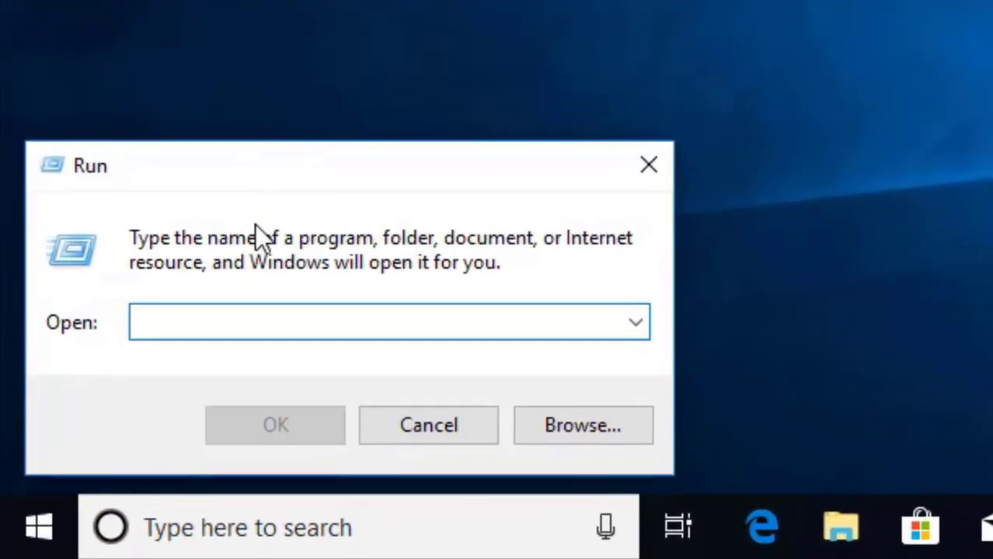
type("re")
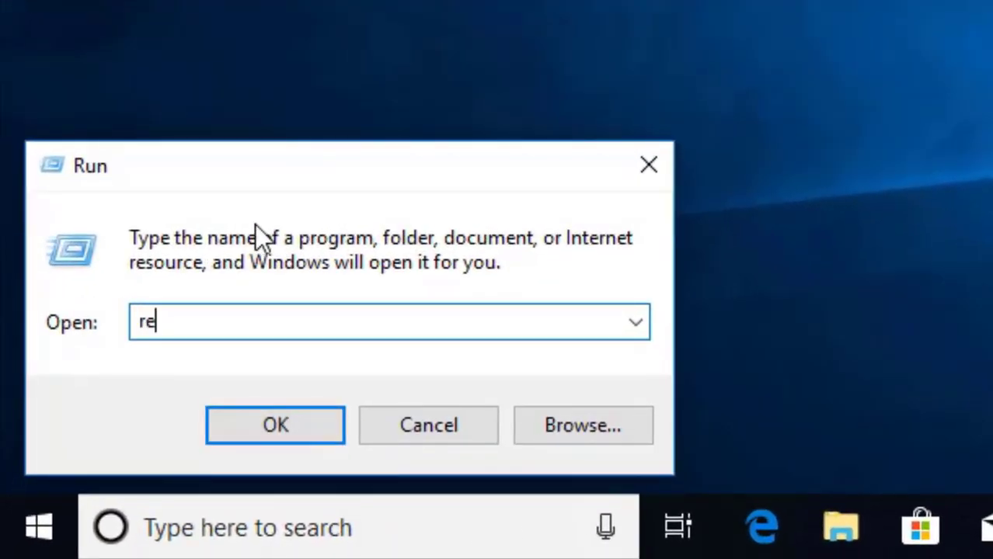
type("gedit")
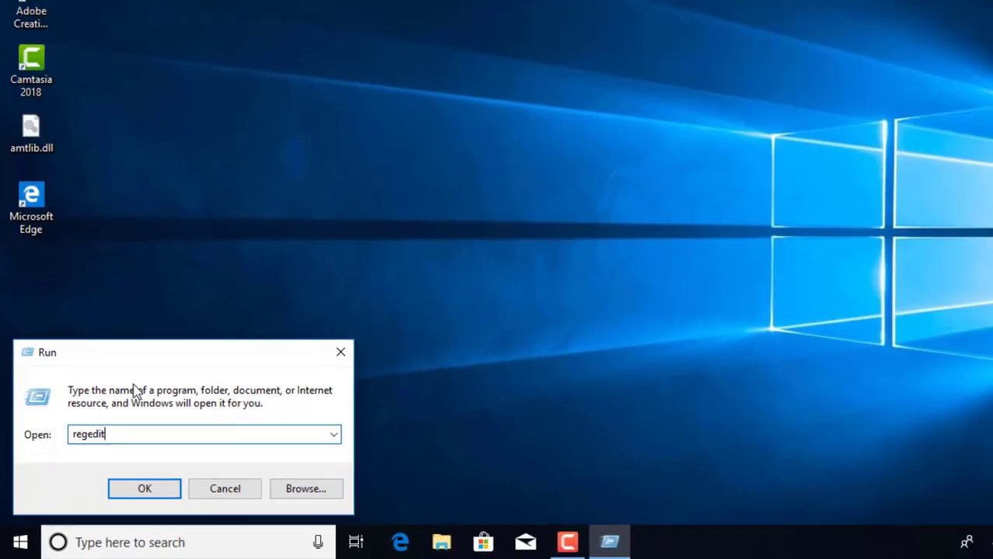
key("Return")
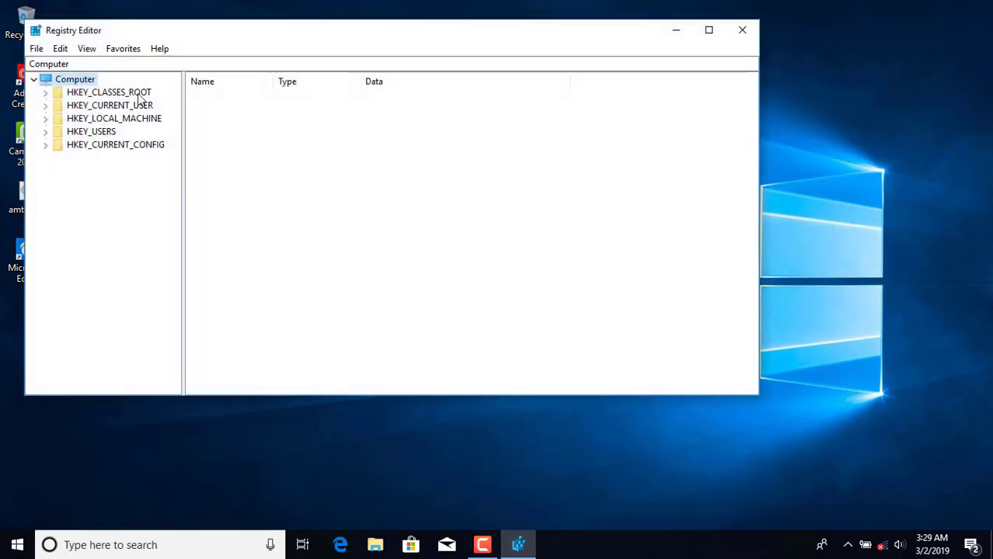
Maximize Registry Editor and expand HKEY_CURRENT_USER\Software\Adobe\Photoshop\110.0 to list its values
double_click(237, 31)
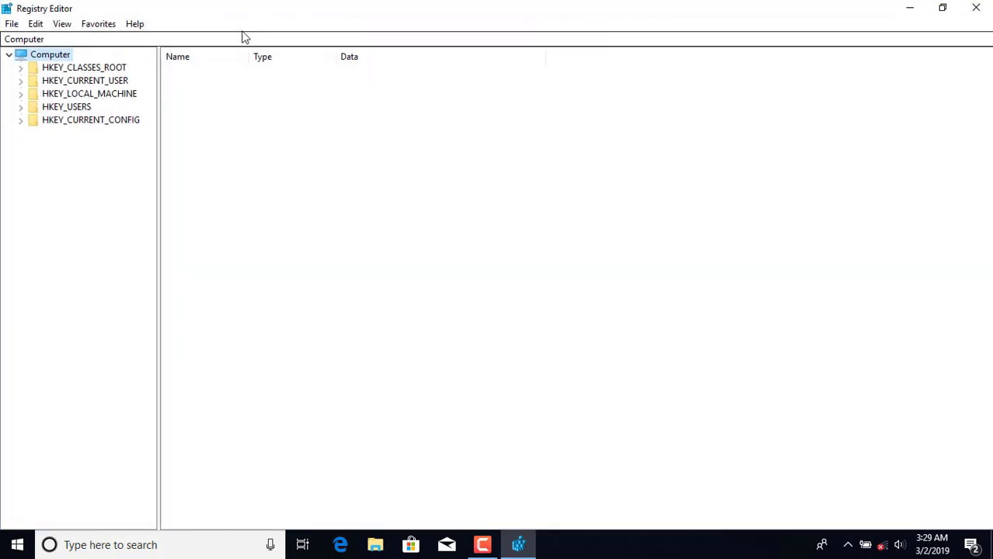
double_click(81, 83)
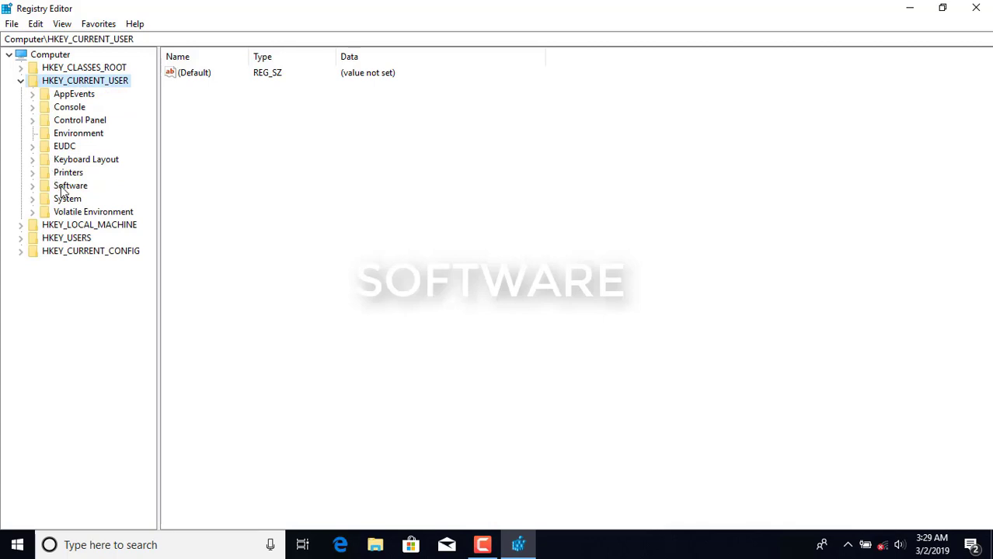
double_click(63, 187)
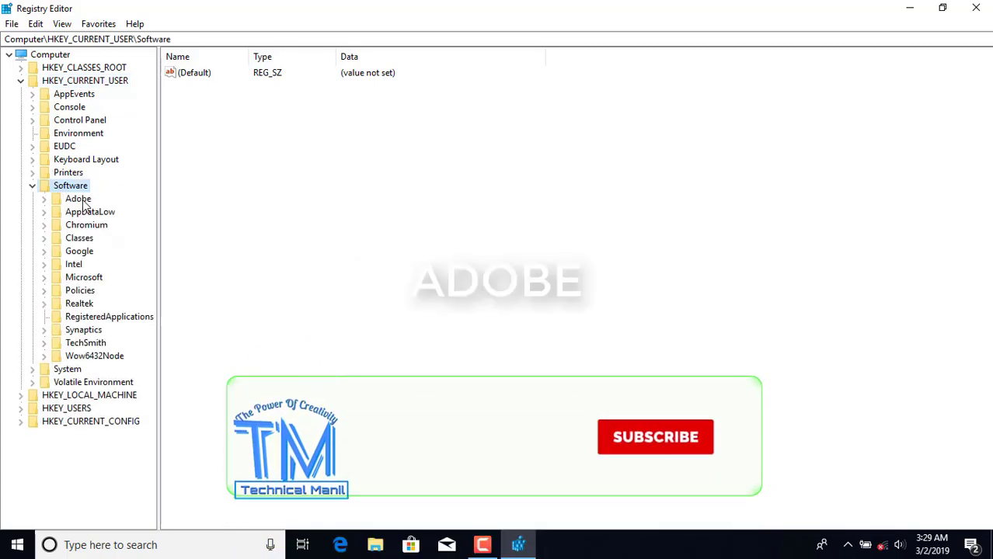
double_click(79, 199)
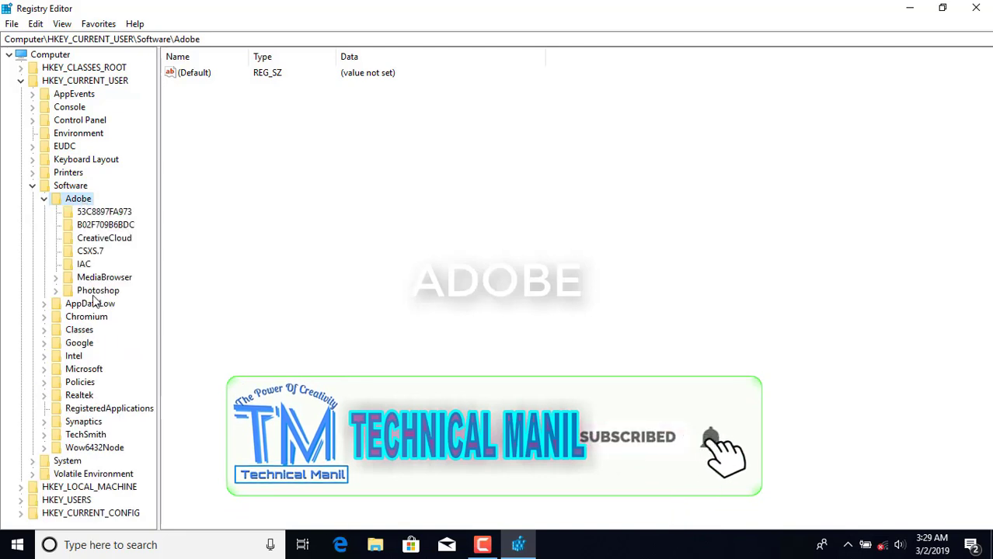
double_click(99, 292)
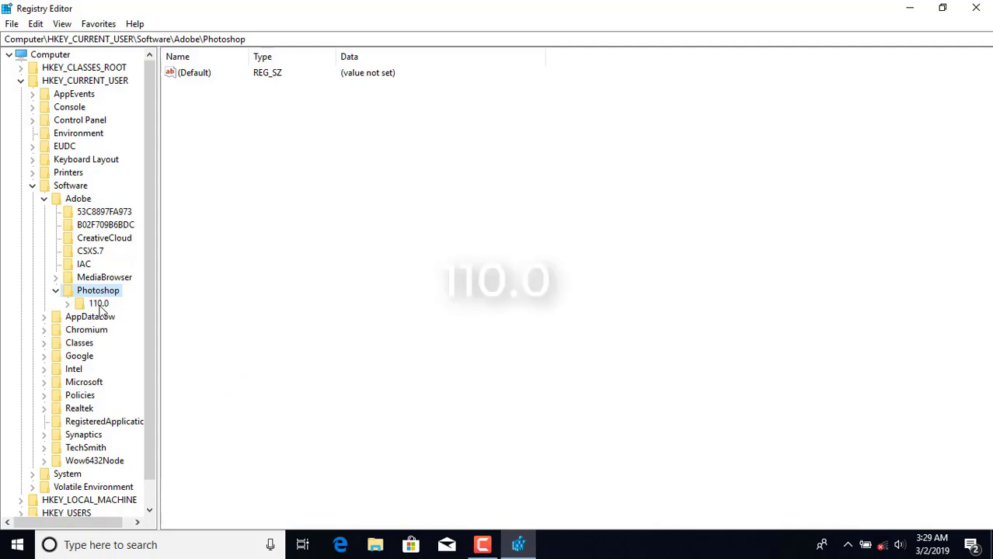
double_click(100, 306)
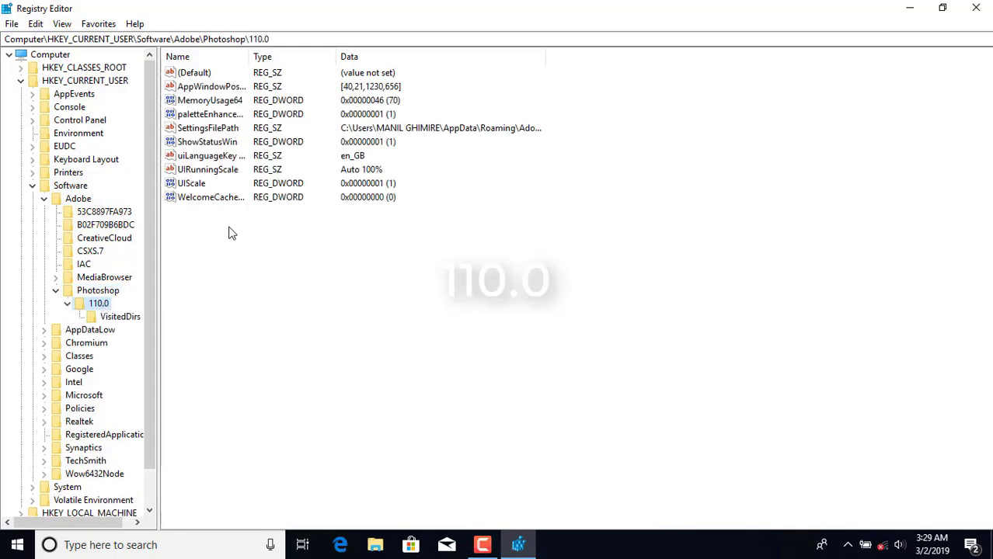
left_click_drag(207, 230, 260, 270)
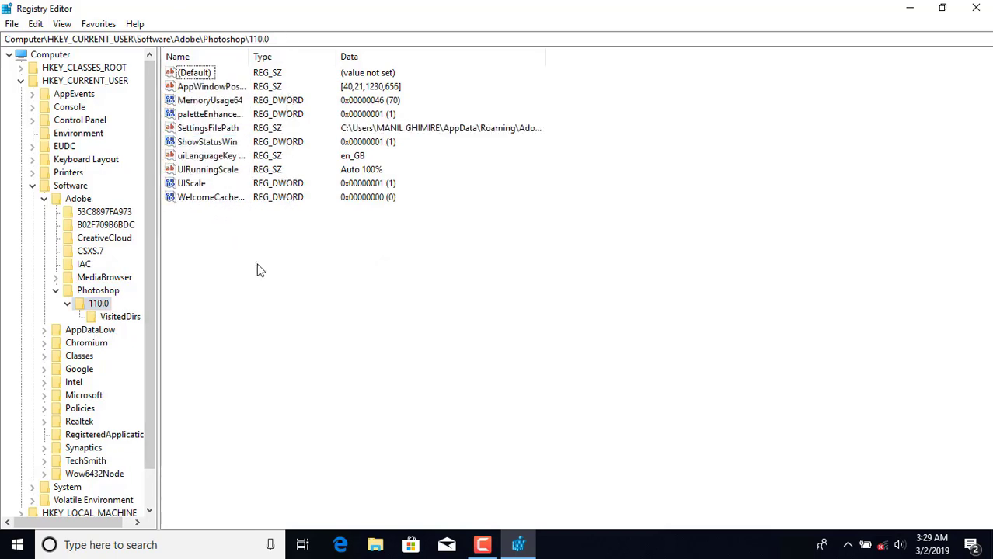
Create a new DWORD (32-bit) value in the 110.0 key
right_click(262, 244)
mouse_move(328, 254)
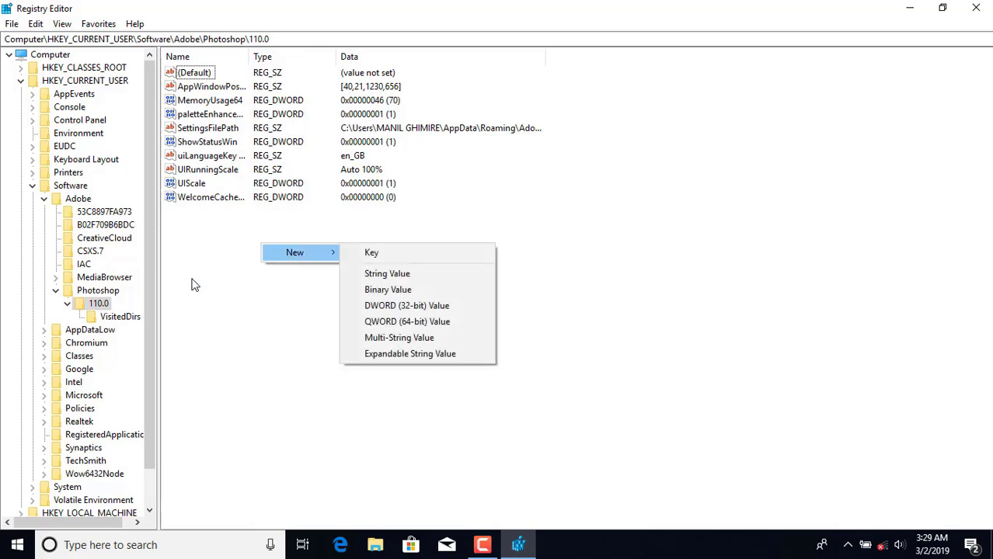
left_click(94, 309)
right_click(96, 307)
mouse_move(275, 330)
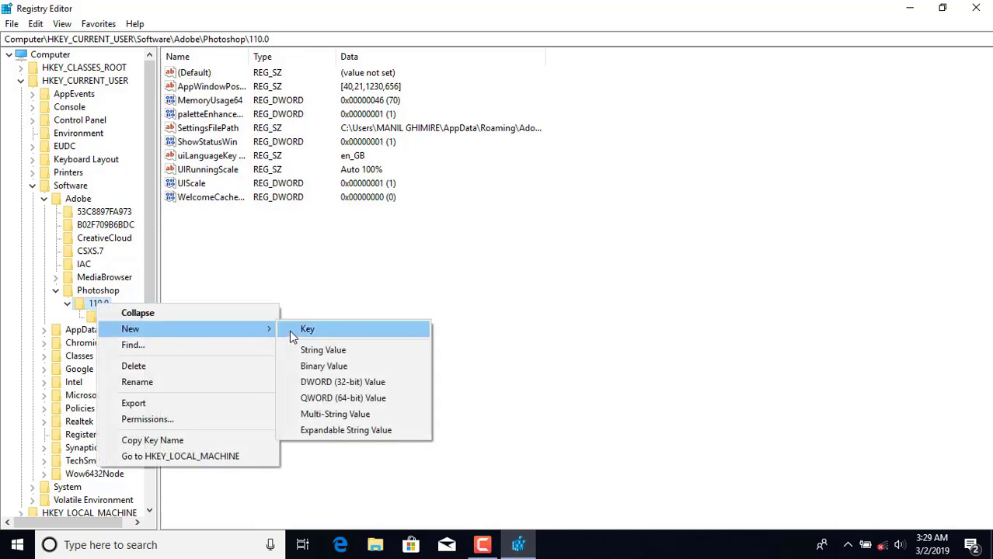
right_click(85, 307)
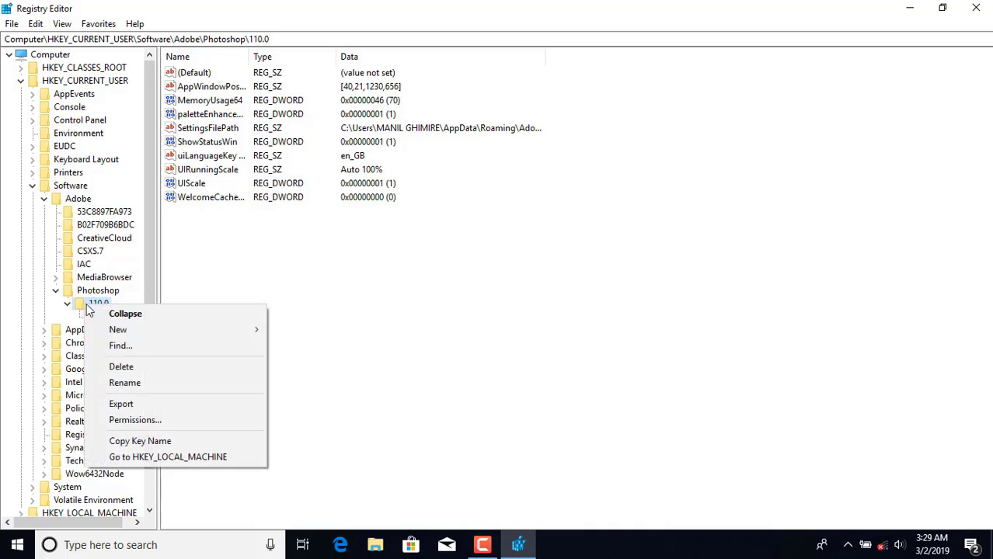
left_click(205, 285)
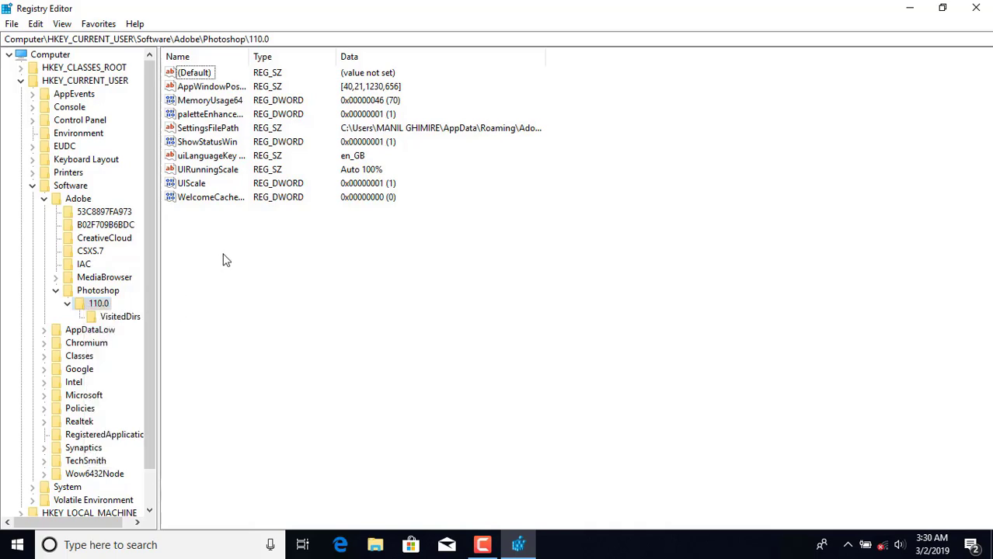
right_click(223, 259)
mouse_move(275, 265)
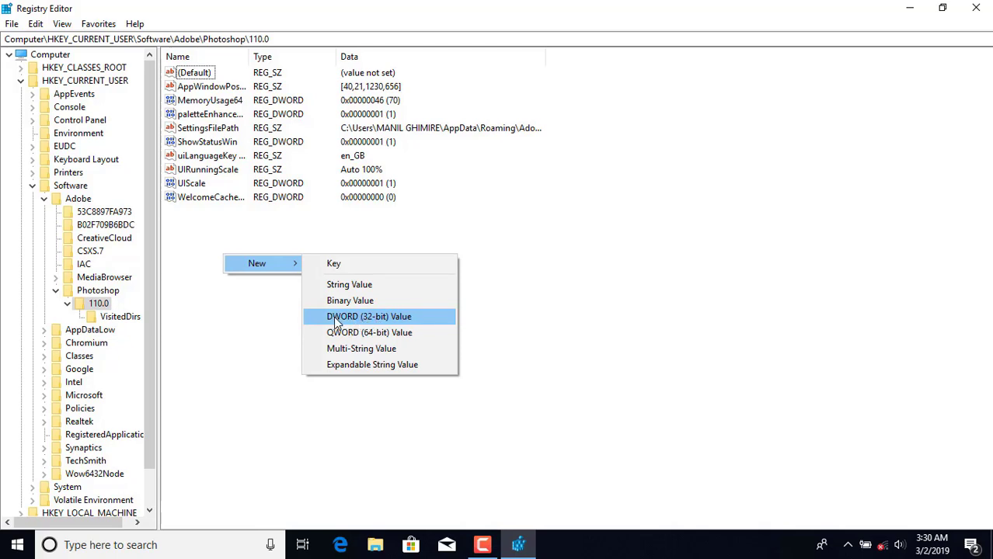
left_click(384, 317)
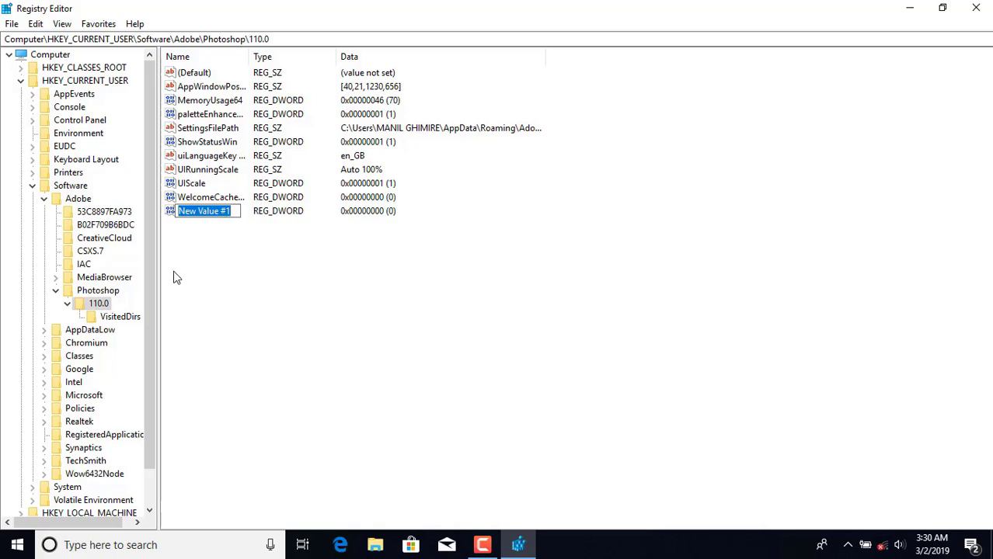
Name the new value OverridePhysicalMemoryMB and select it
key("BackSpace")
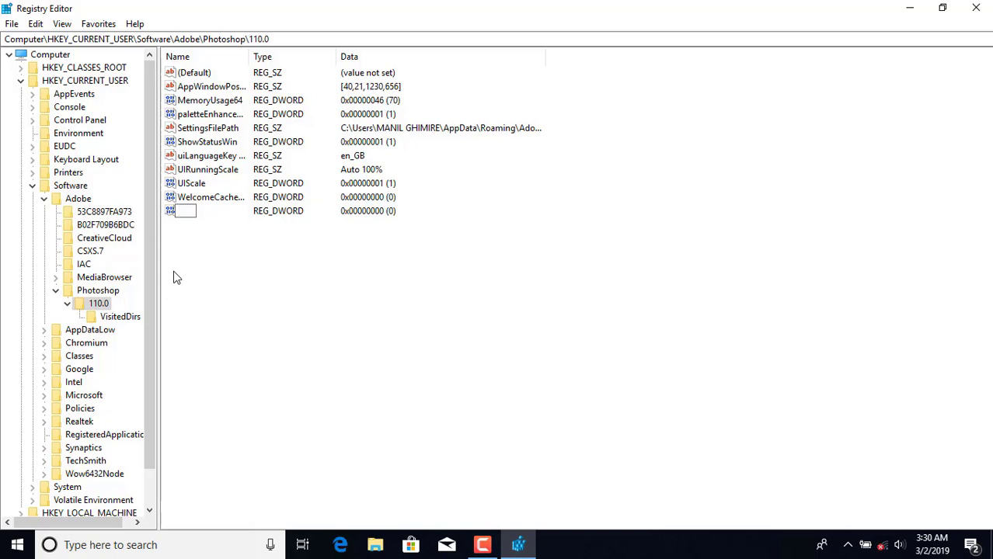
type("Over")
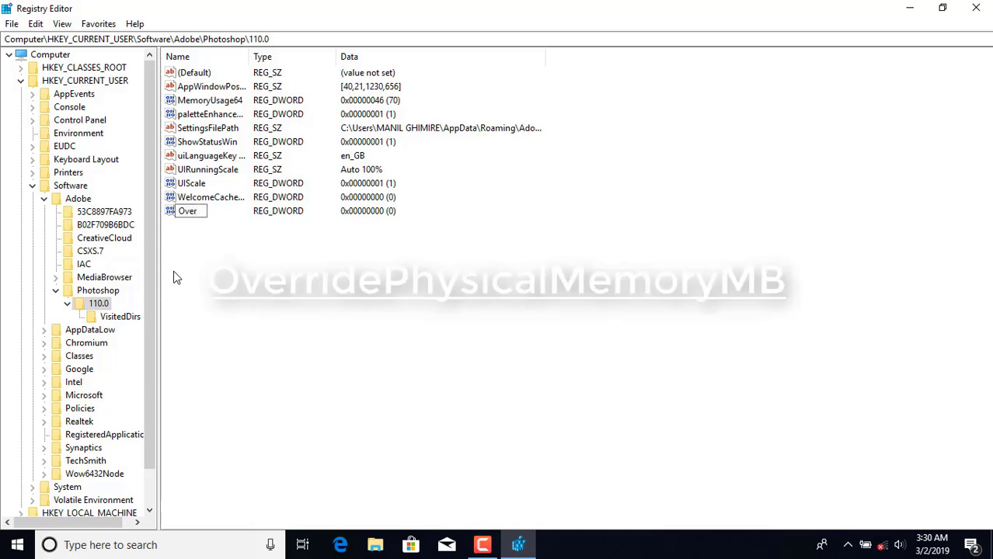
type("ridePhysica")
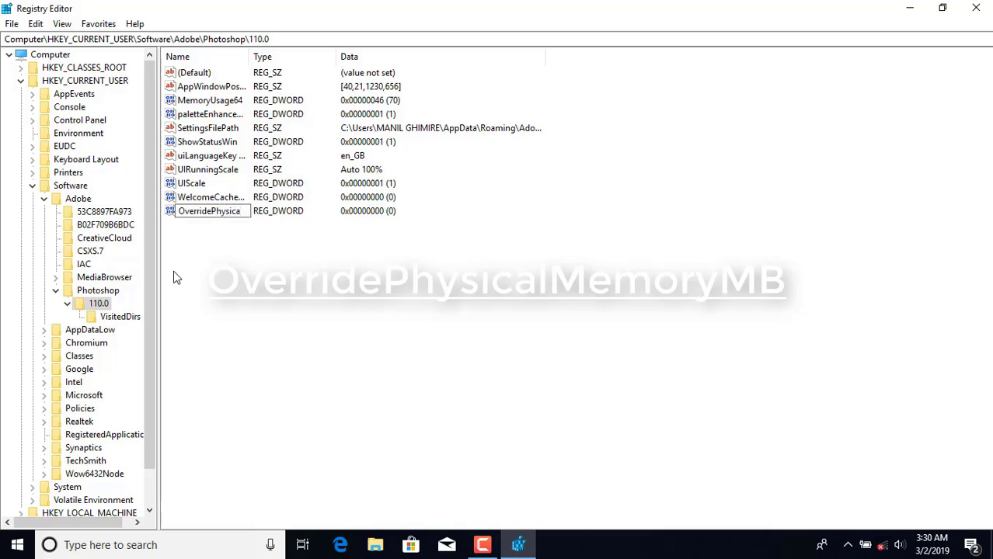
type("lMemory")
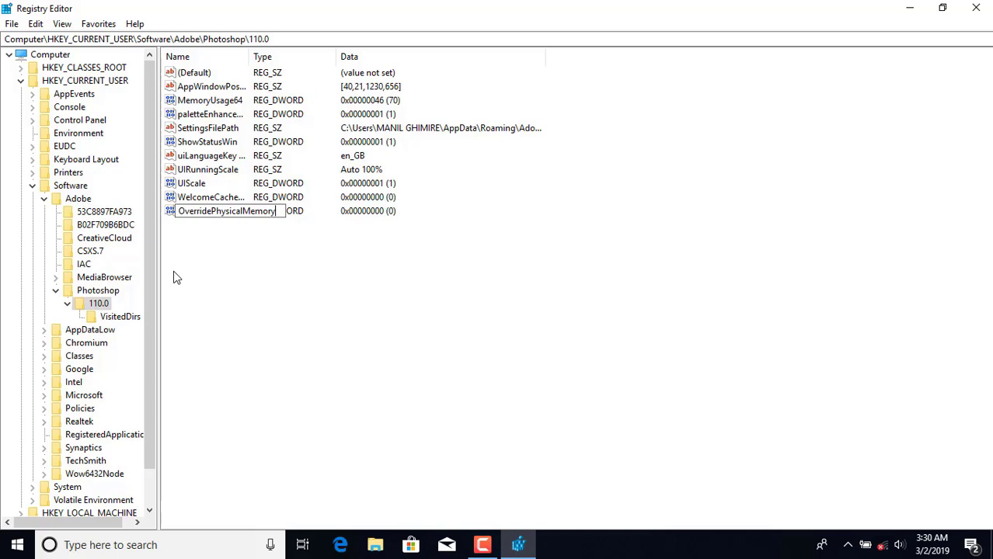
type("MB")
key("Return")
right_click(276, 221)
left_click(308, 259)
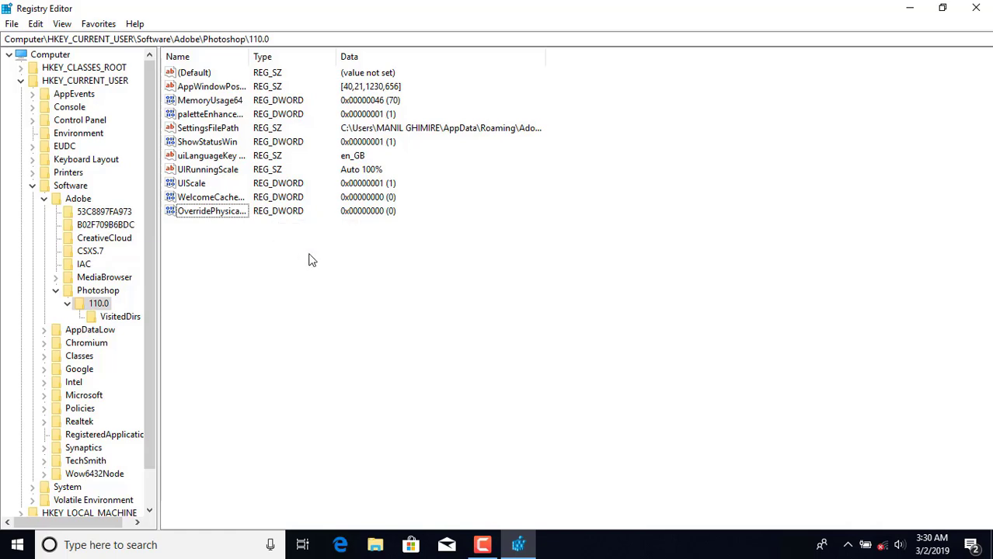
left_click(193, 216)
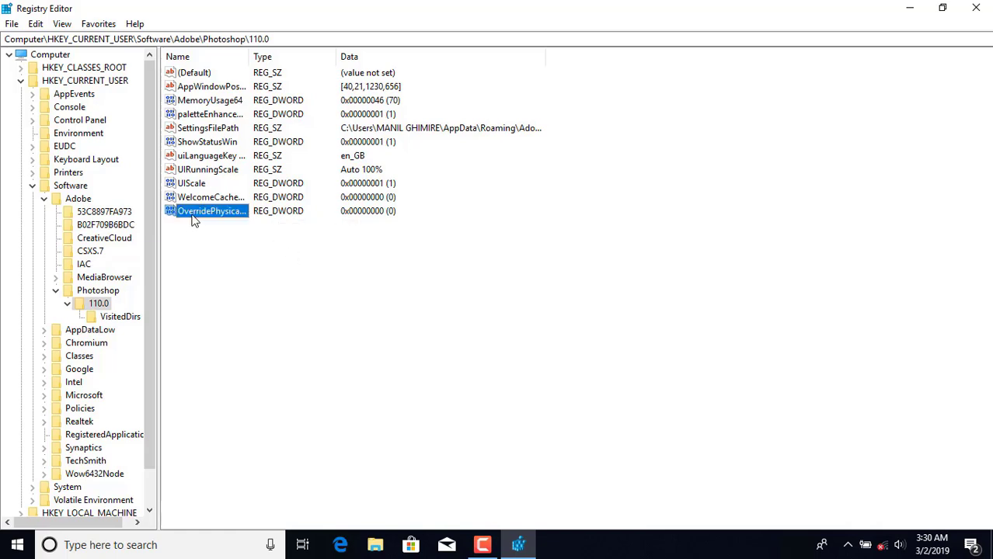
left_click(213, 231)
Set OverridePhysicalMemoryMB's value data to decimal 250000 and confirm the edit
double_click(214, 212)
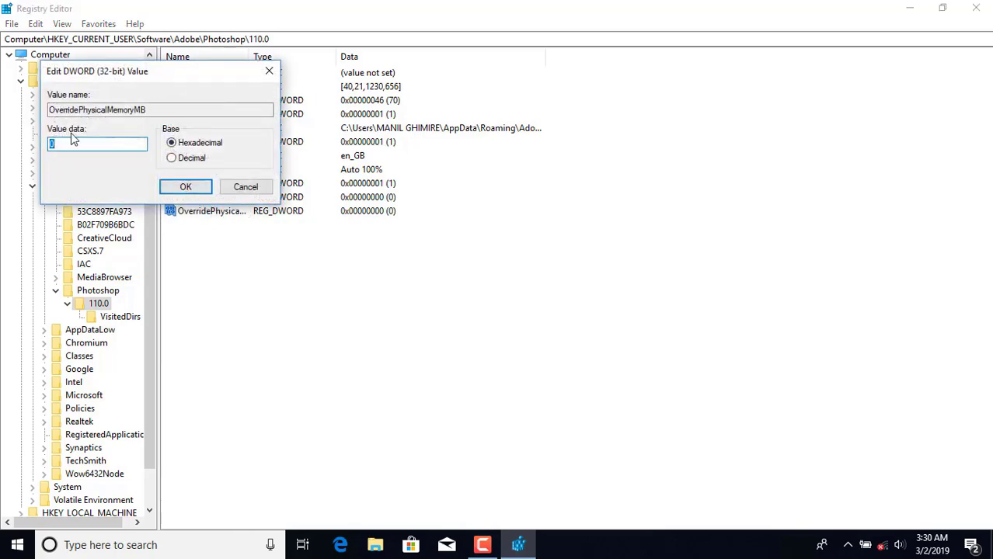
left_click_drag(179, 79, 246, 76)
left_click(240, 152)
left_click(239, 137)
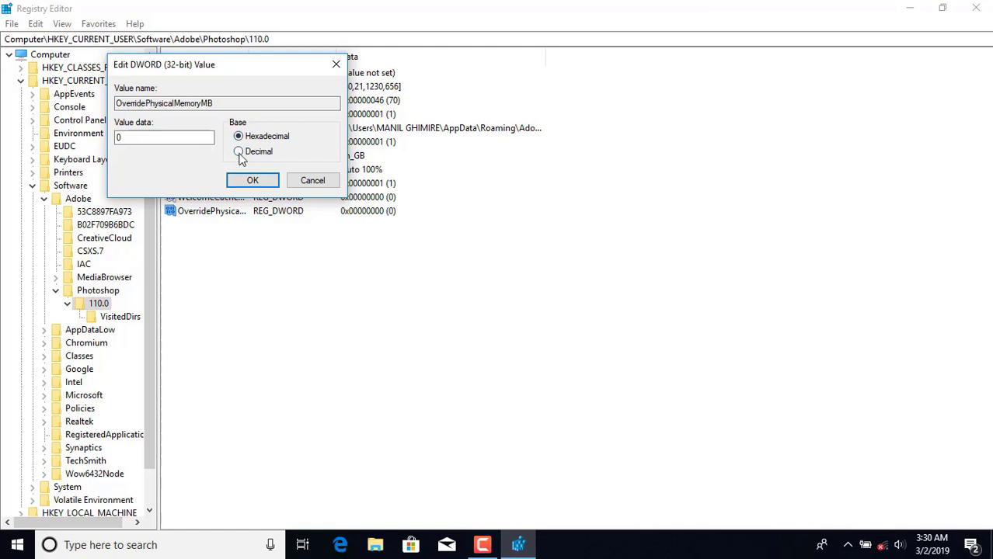
double_click(148, 139)
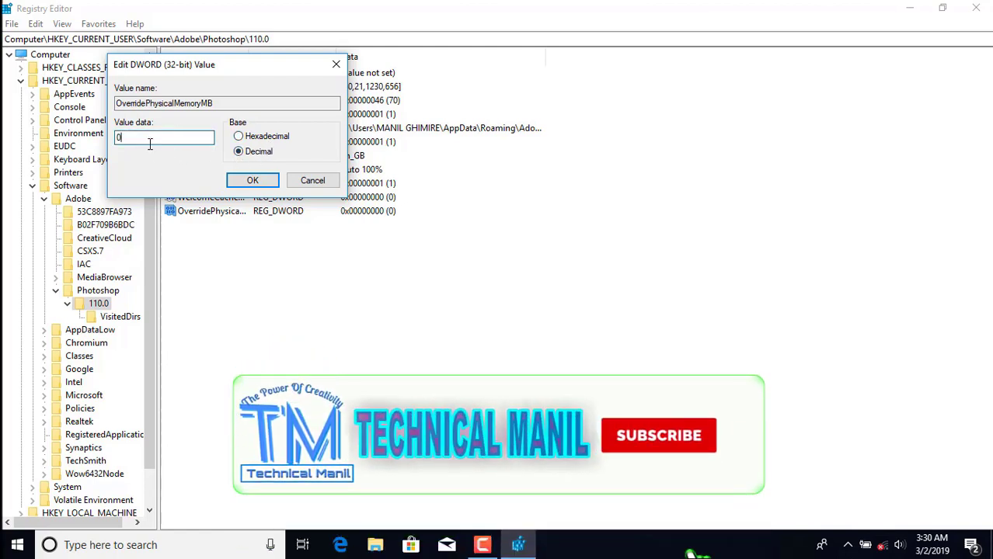
type("25")
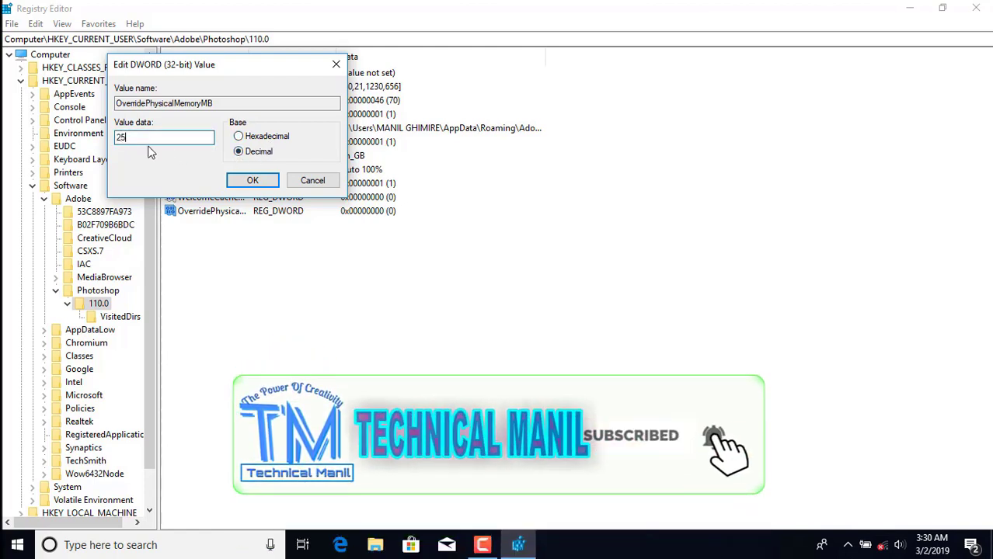
type("0000")
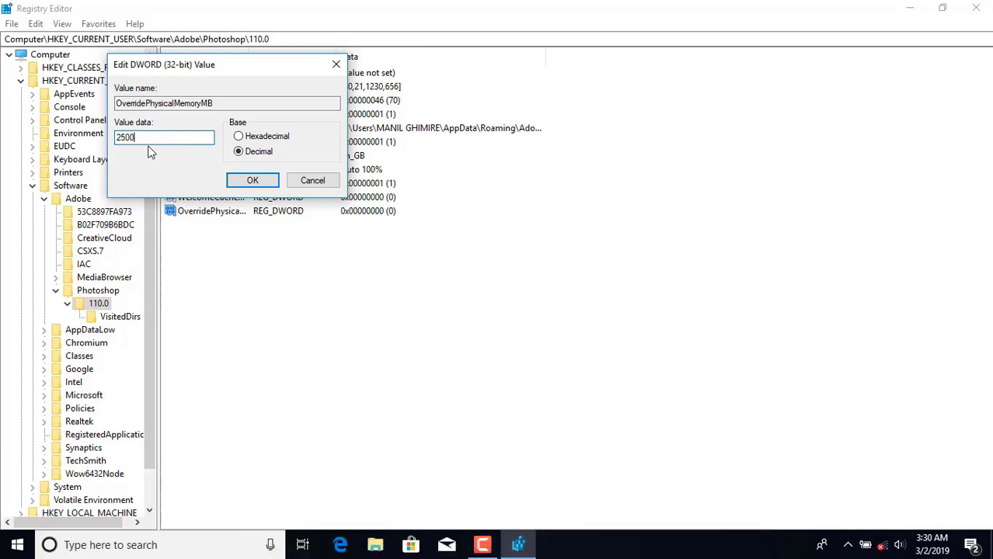
left_click(237, 182)
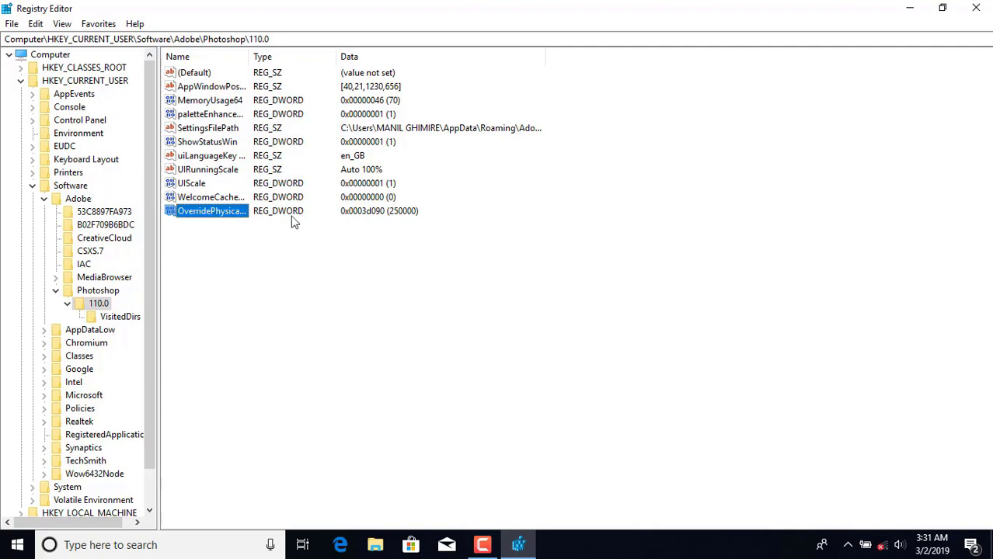
right_click(223, 257)
key("Escape")
key("Escape")
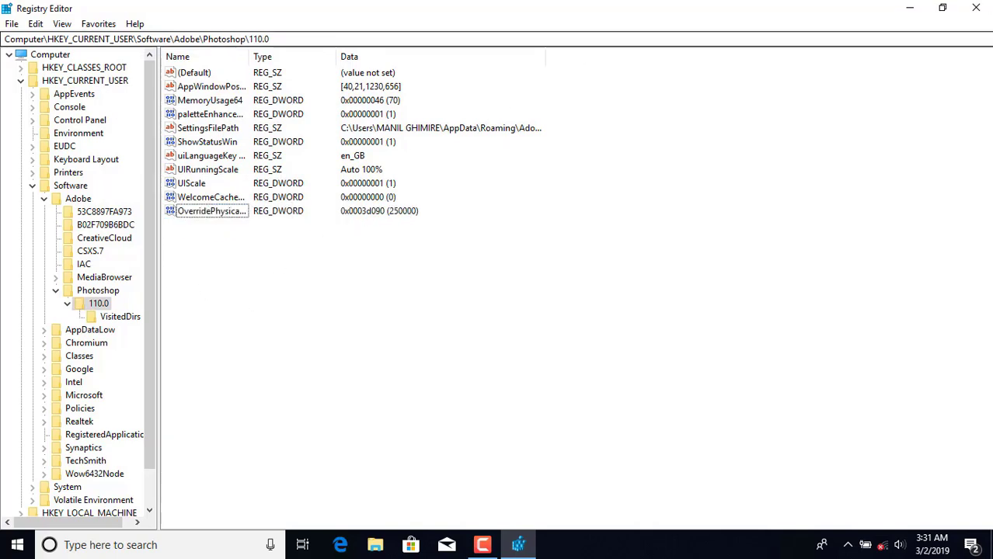
Close Registry Editor and refresh the desktop twice
left_click(978, 13)
right_click(268, 81)
left_click(308, 123)
right_click(244, 162)
left_click(252, 191)
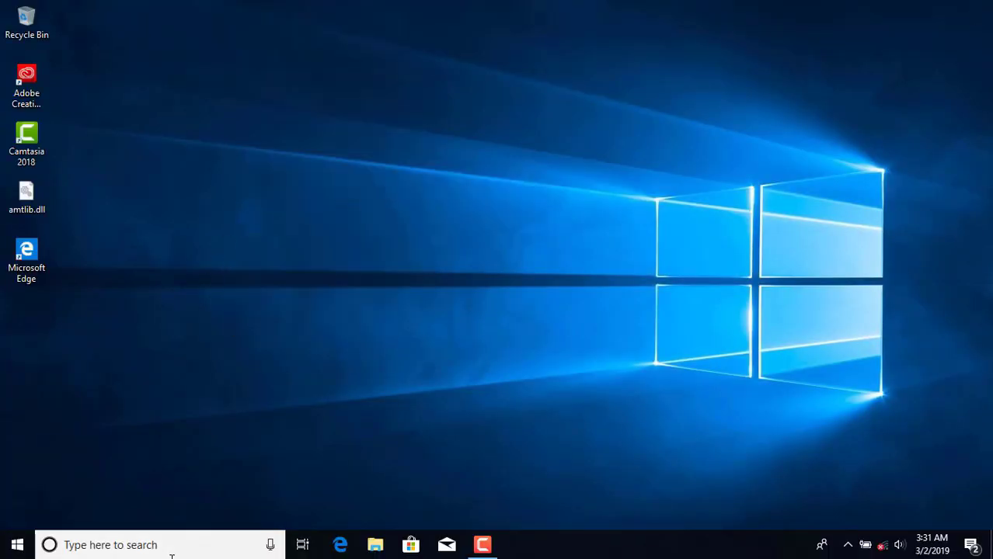
Search 'ADOBE' in Windows search and launch Adobe Photoshop CC 2017
left_click(172, 553)
type("ADO")
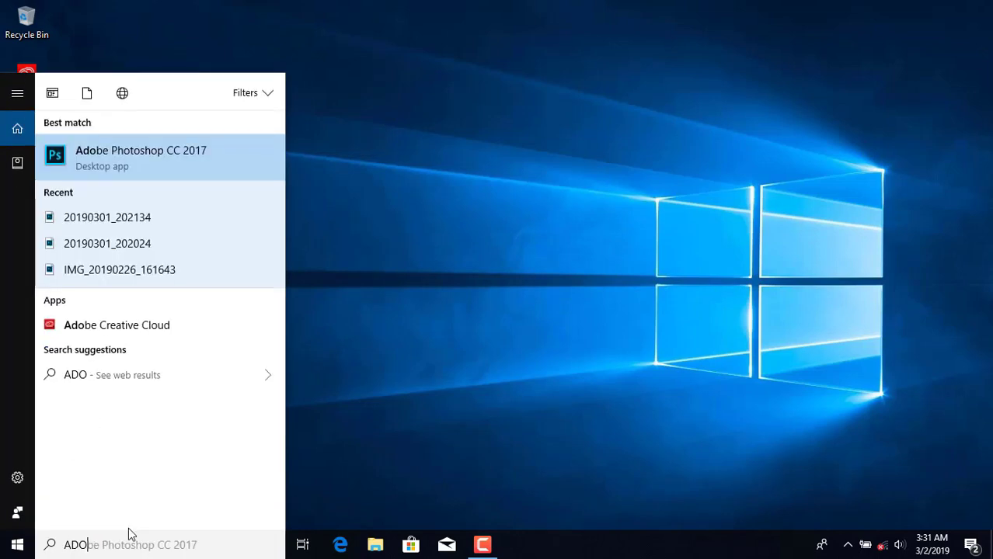
type("BE")
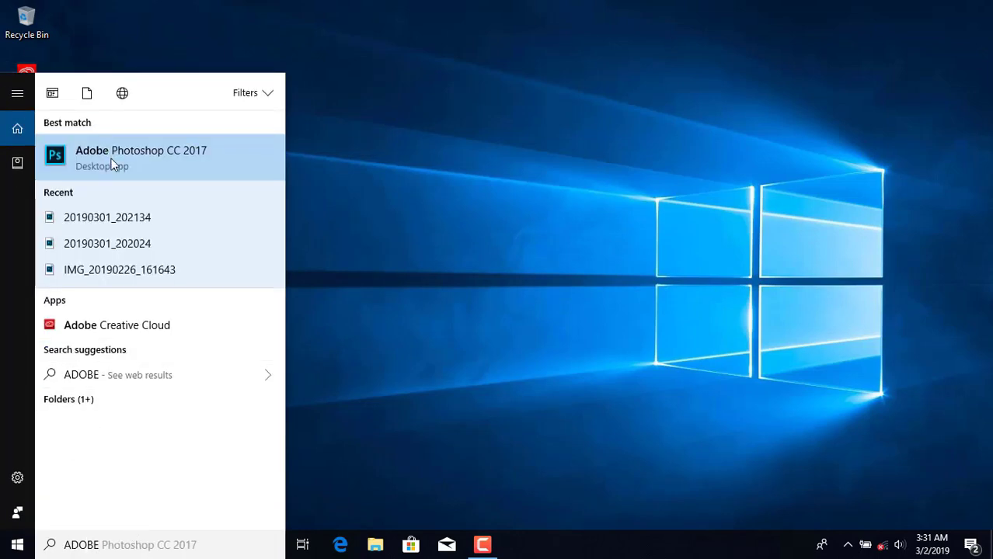
left_click(112, 162)
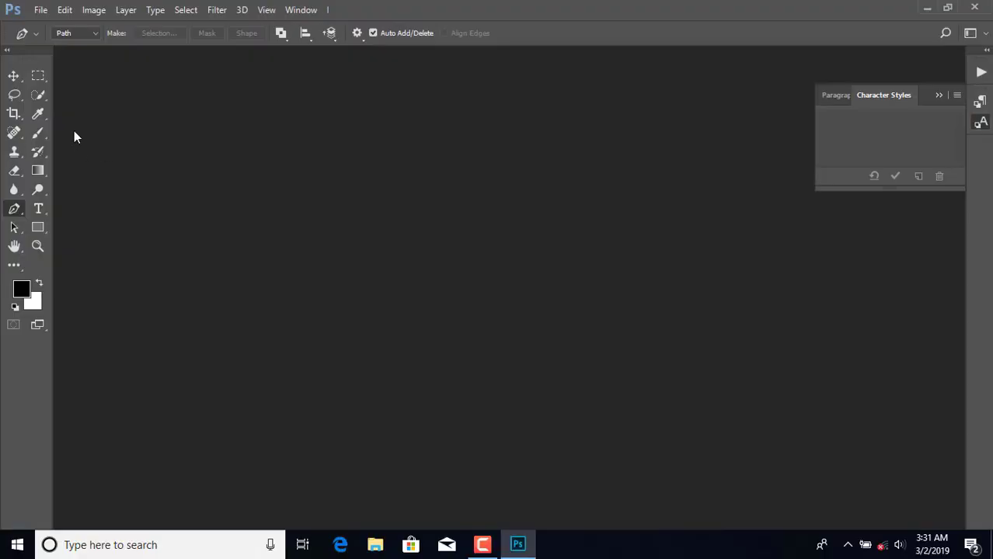
In the relaunched Photoshop, bring up the Edit > Preferences submenu
left_click(40, 10)
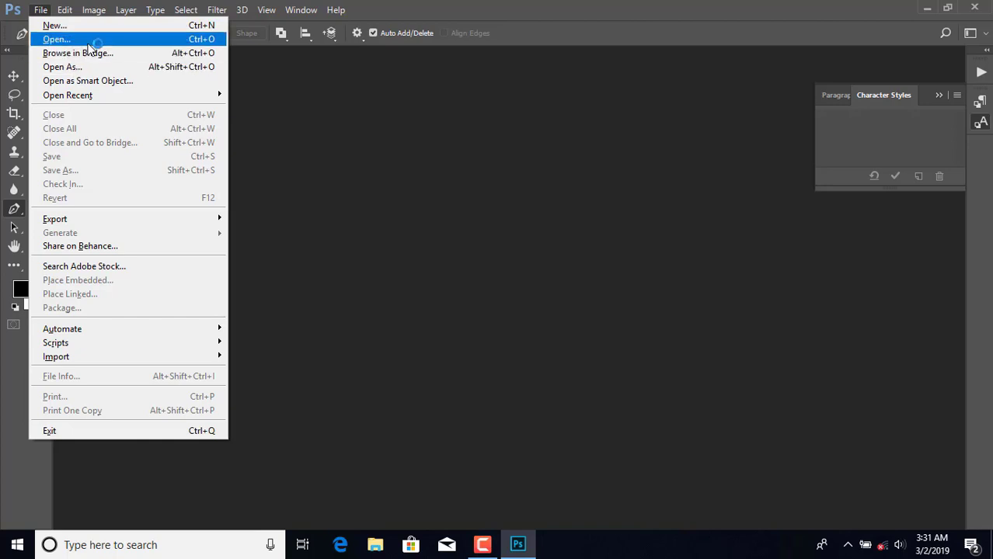
mouse_move(66, 9)
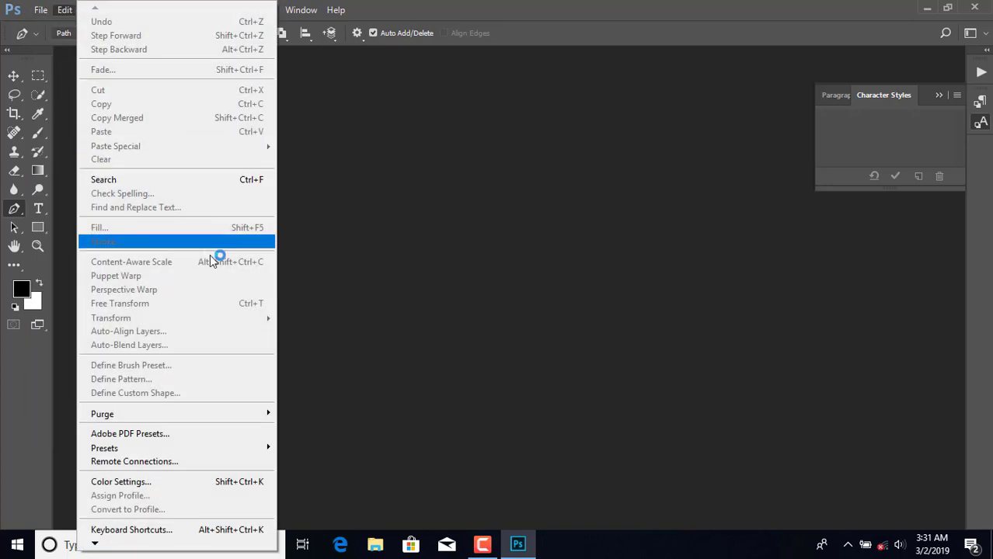
mouse_move(95, 545)
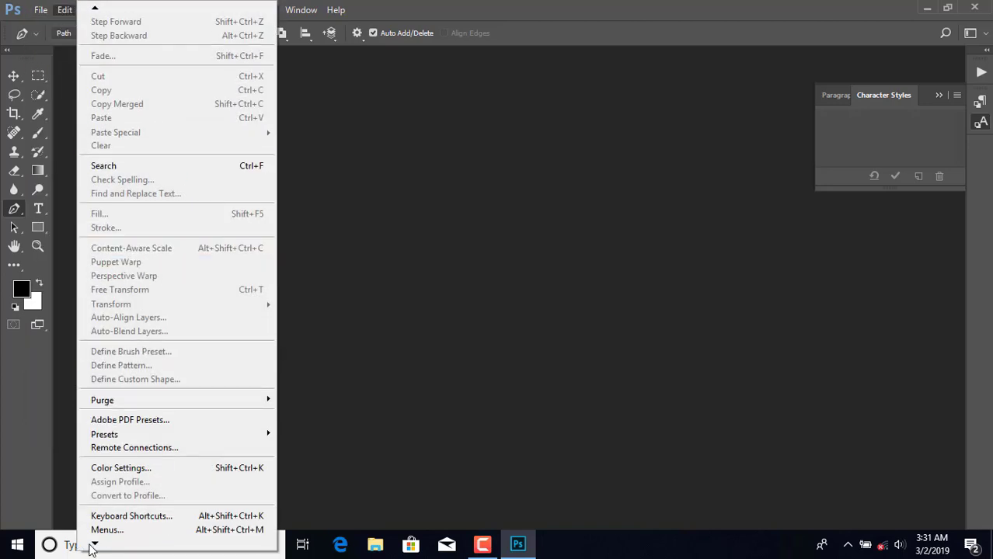
key("Escape")
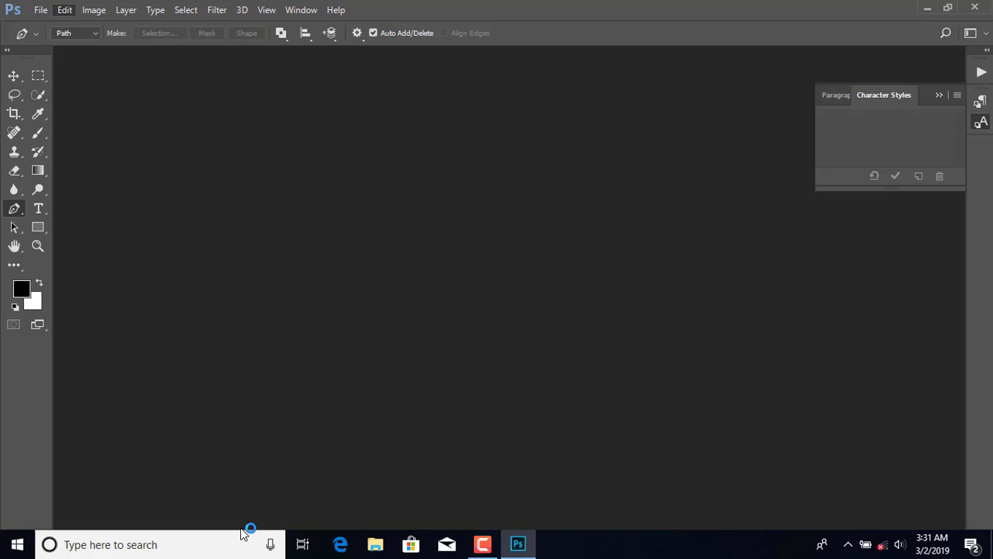
left_click(64, 11)
mouse_move(257, 531)
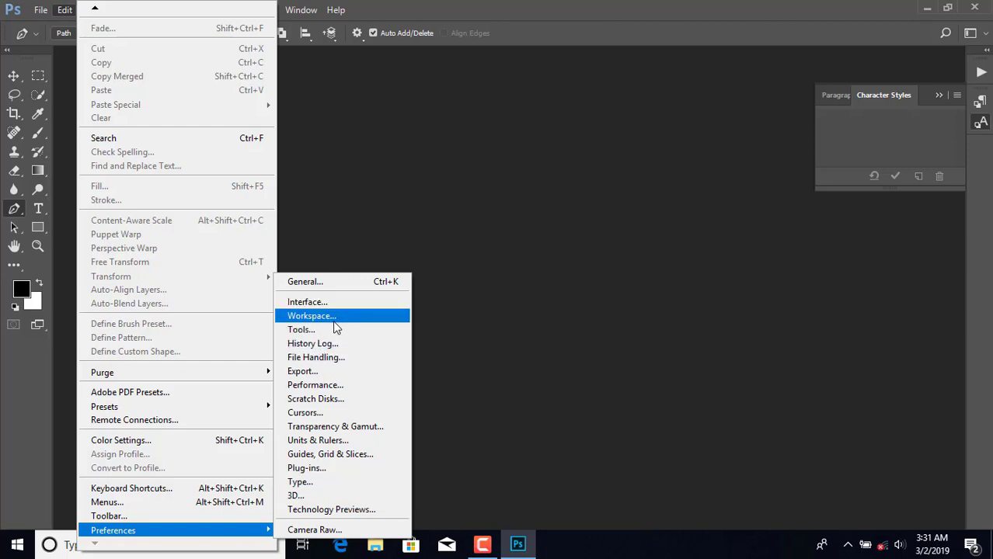
Raise Photoshop's Memory Usage to 100% (229136 MB) in Performance preferences and apply
left_click(326, 386)
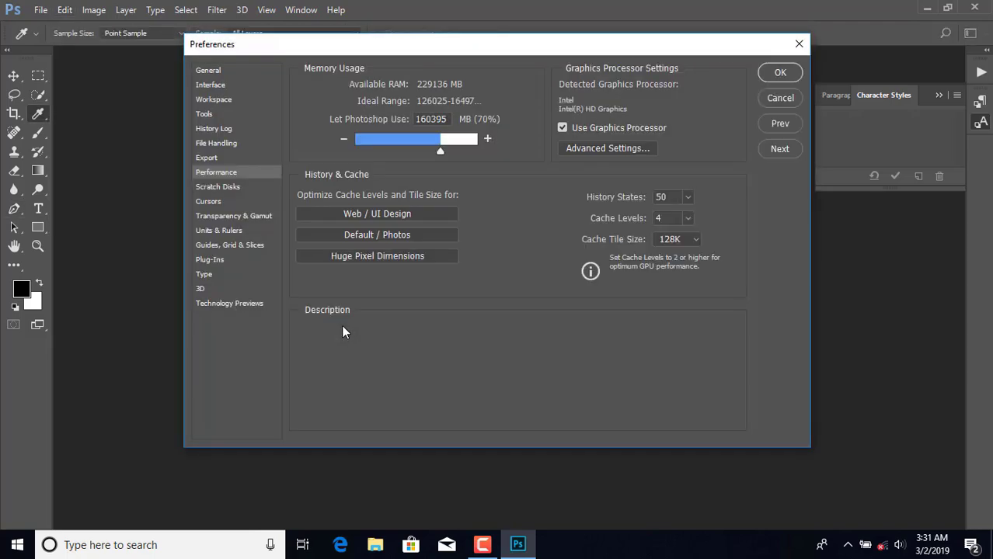
left_click_drag(434, 153, 523, 178)
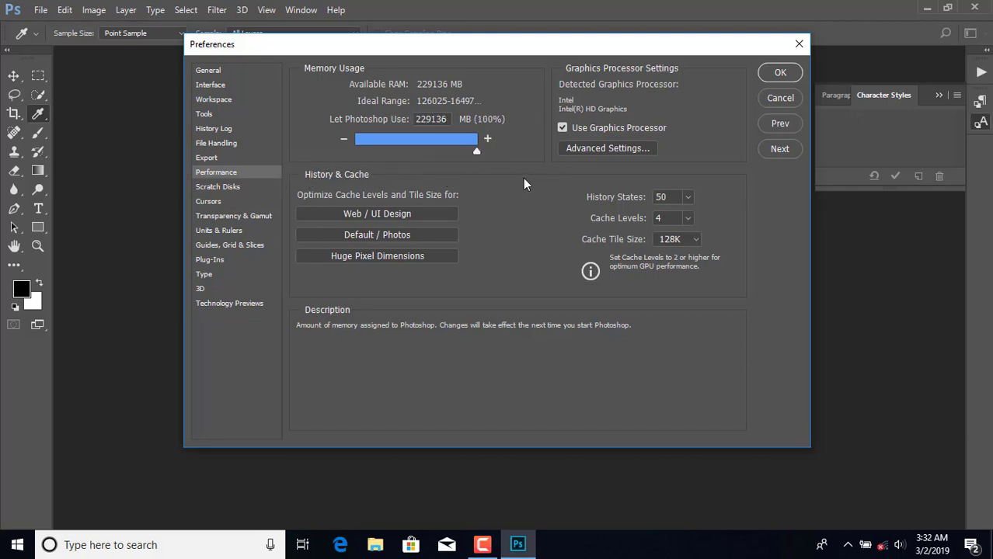
left_click(473, 151)
left_click(780, 73)
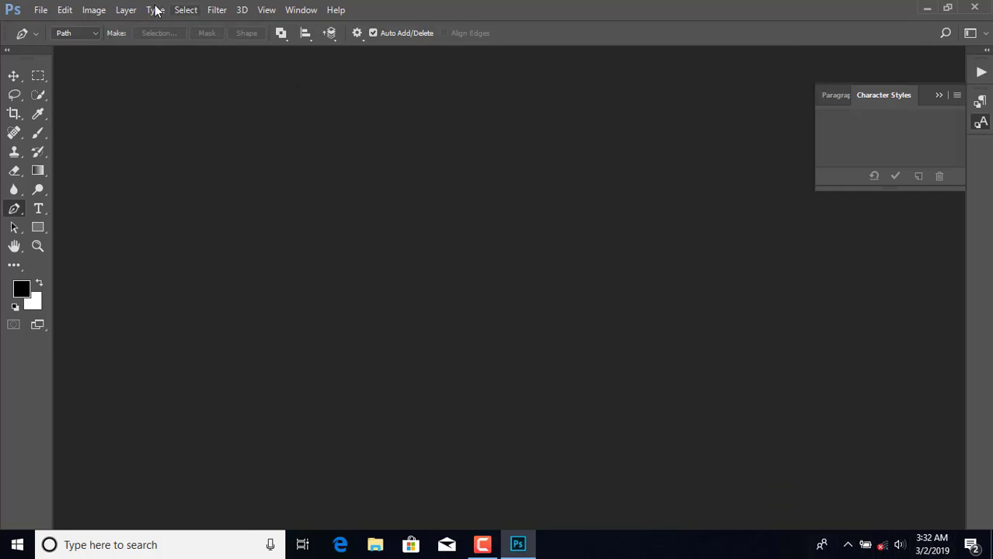
Open 20190301_202134.jpg from the phone's photo folder with File > Open
left_click(41, 9)
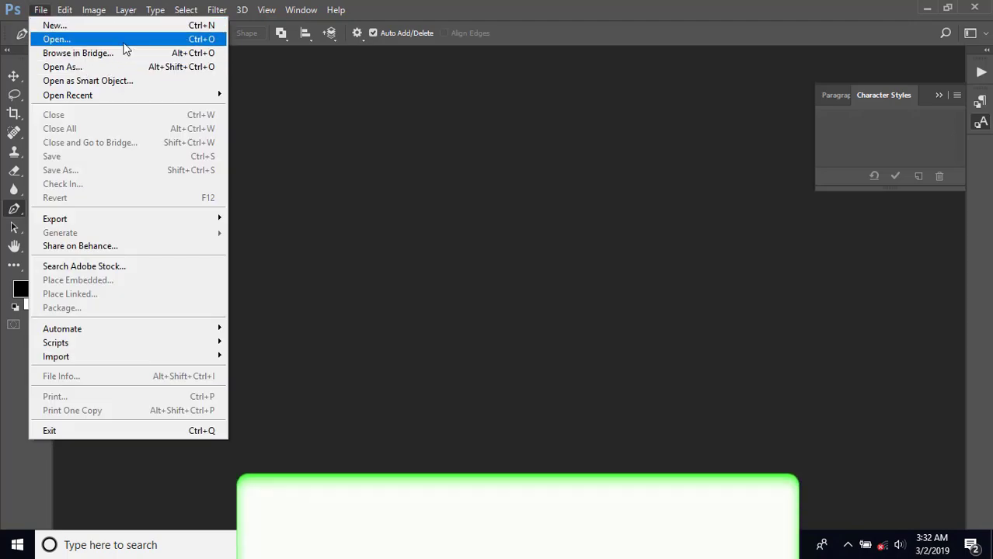
left_click(123, 39)
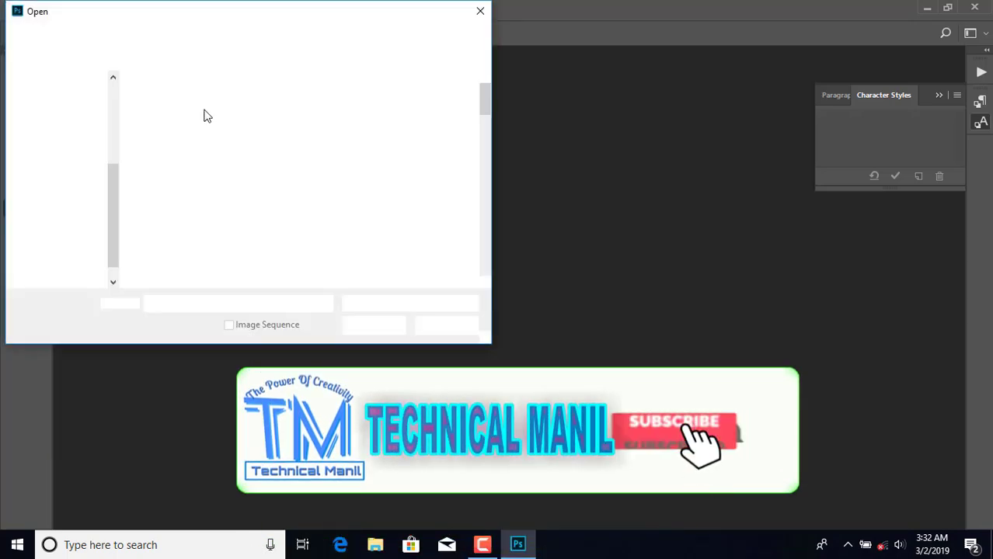
left_click(177, 98)
left_click(256, 113)
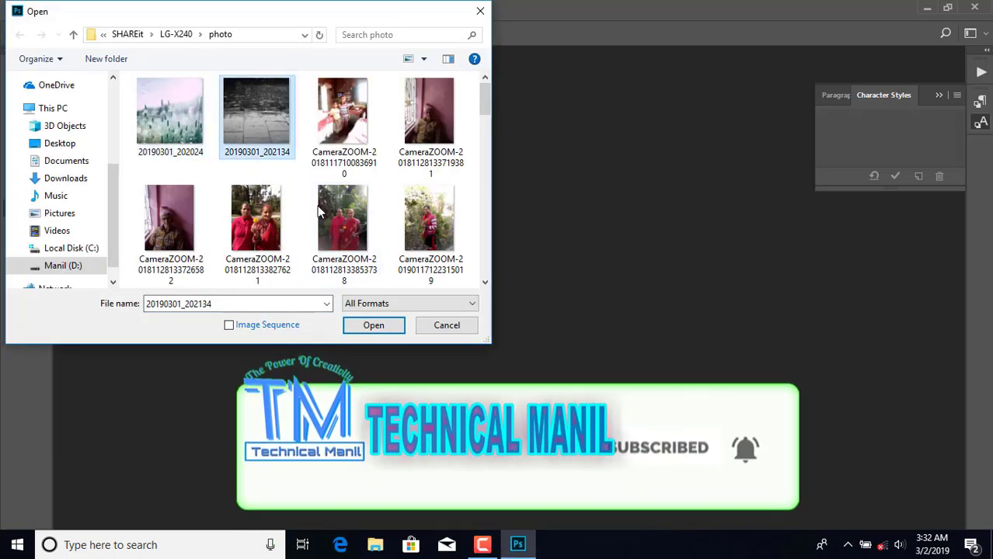
left_click(399, 325)
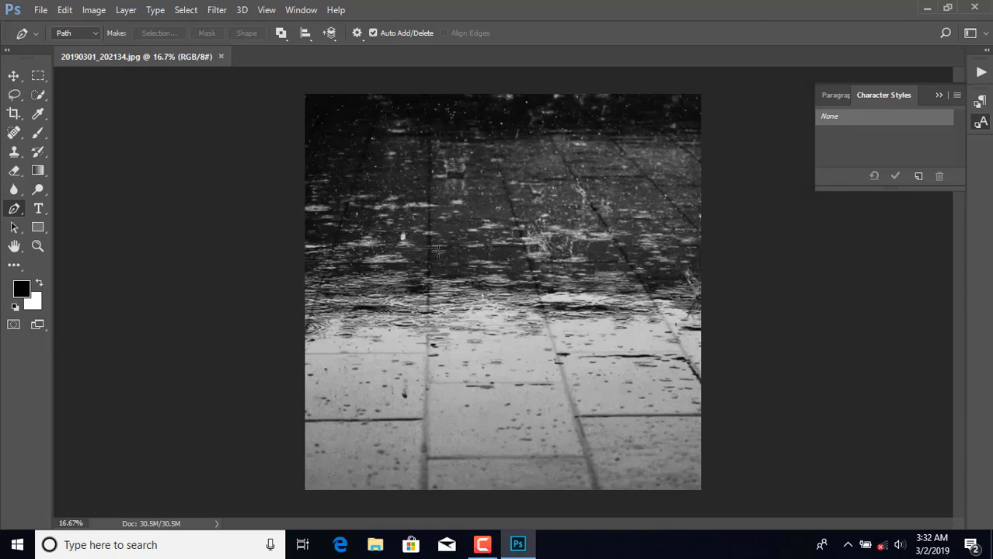
Save the photo as 20190301_202134 in JPEG format via Save As
left_click(43, 11)
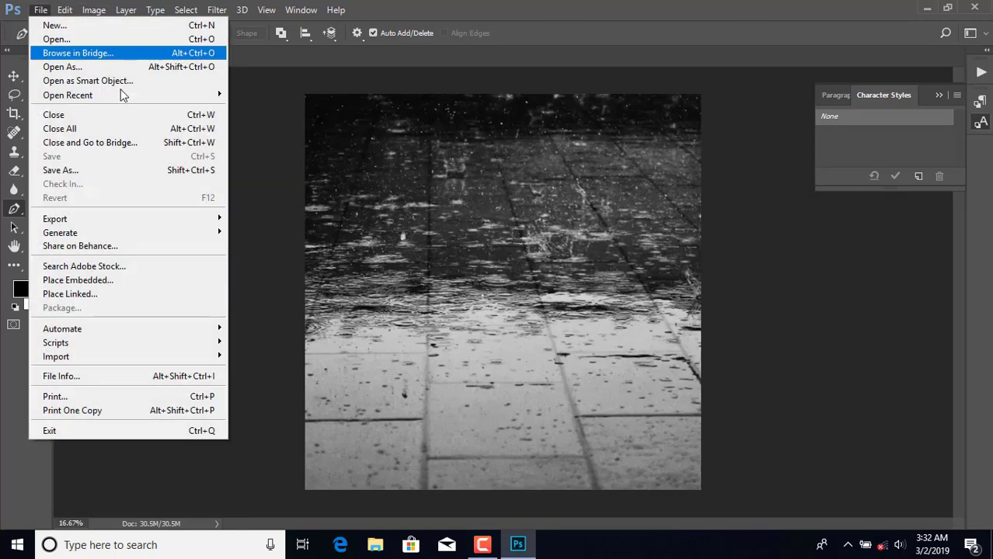
left_click(171, 170)
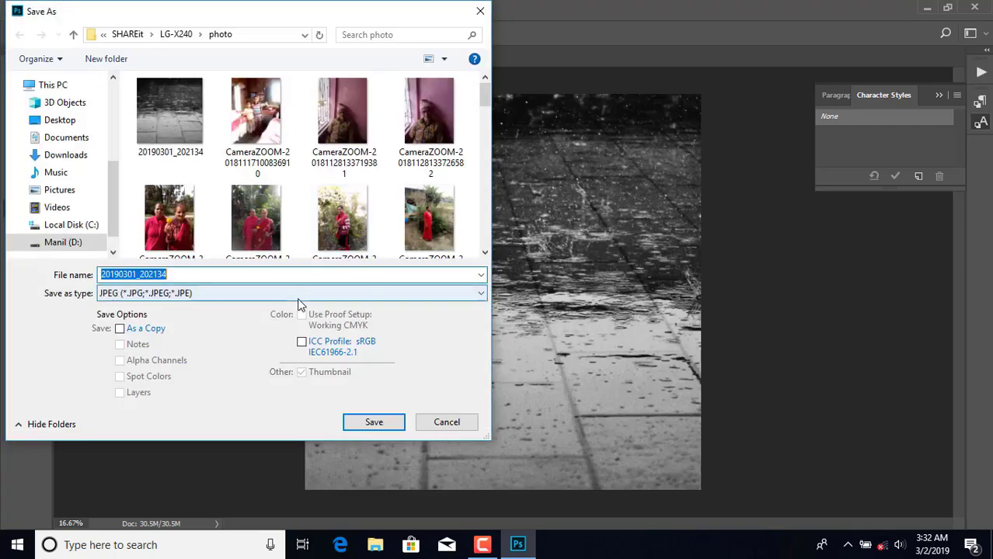
left_click(299, 298)
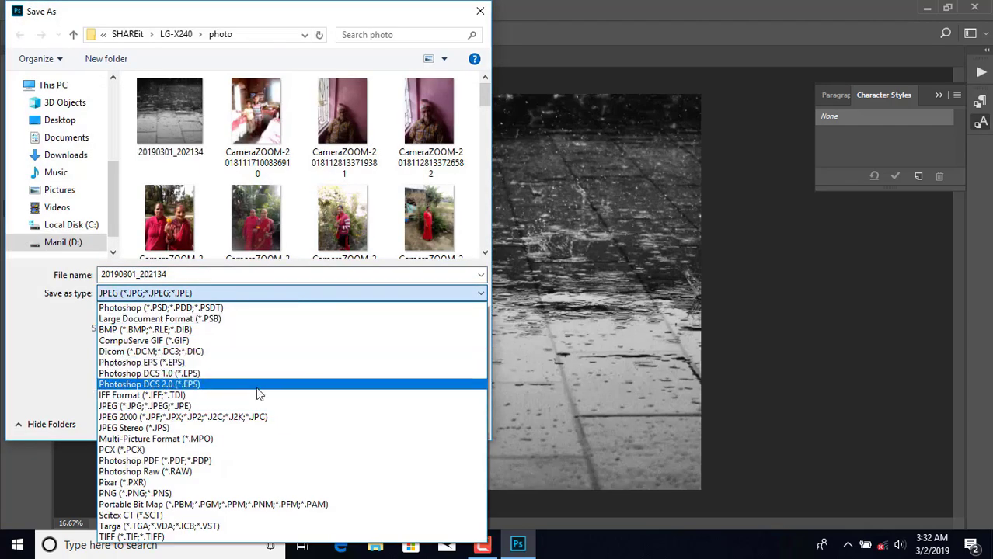
left_click(246, 269)
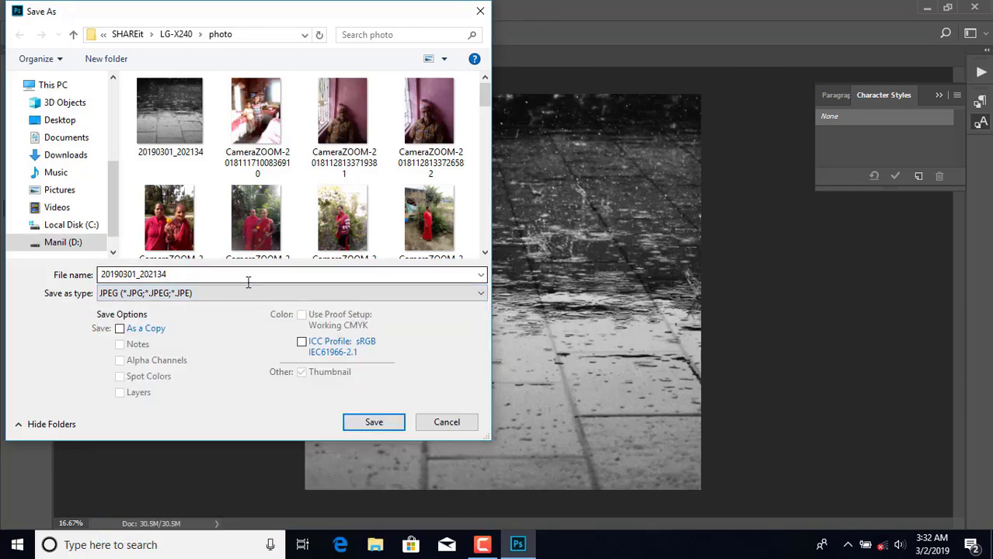
left_click(374, 424)
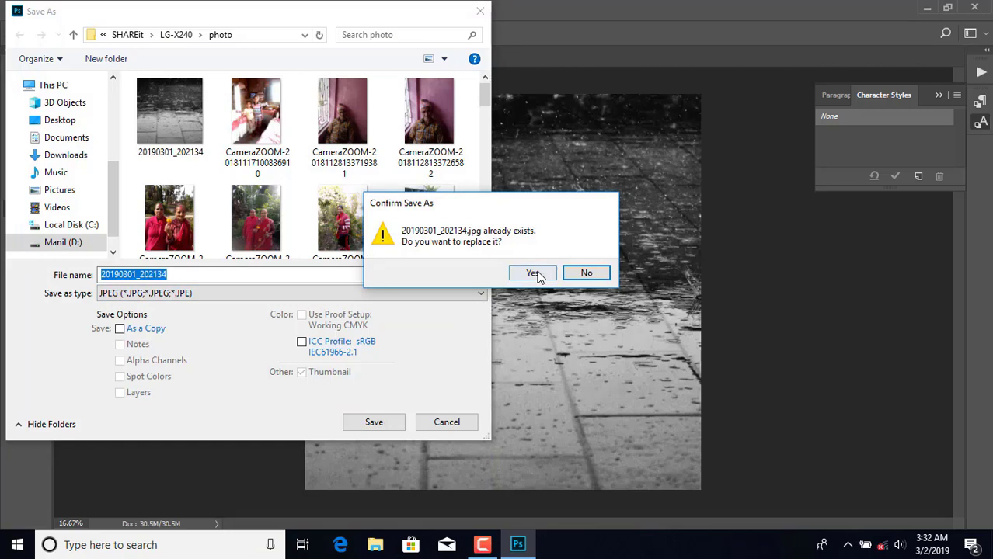
Decline replacing the existing JPEG, cancel the save, and open the Edit menu
left_click(582, 274)
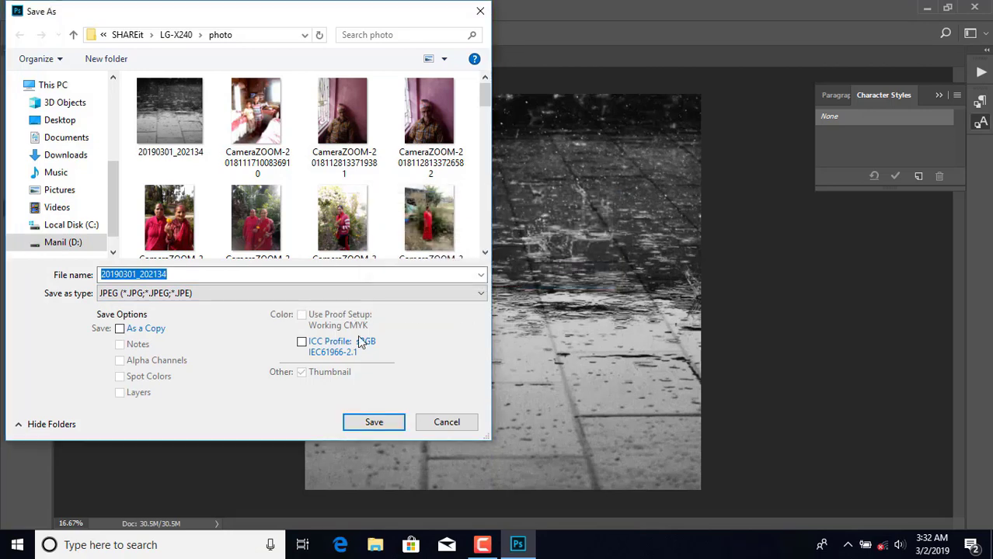
left_click(437, 422)
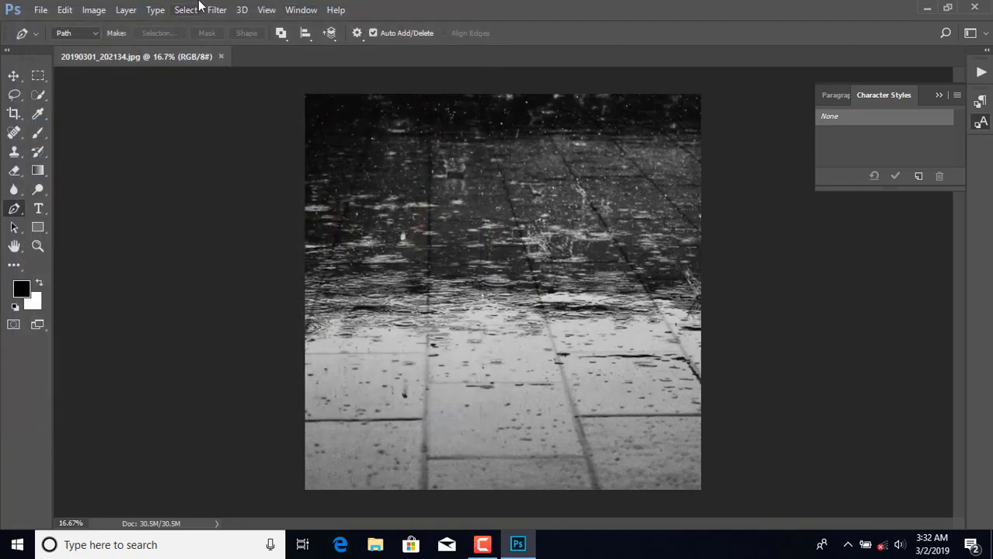
left_click(64, 10)
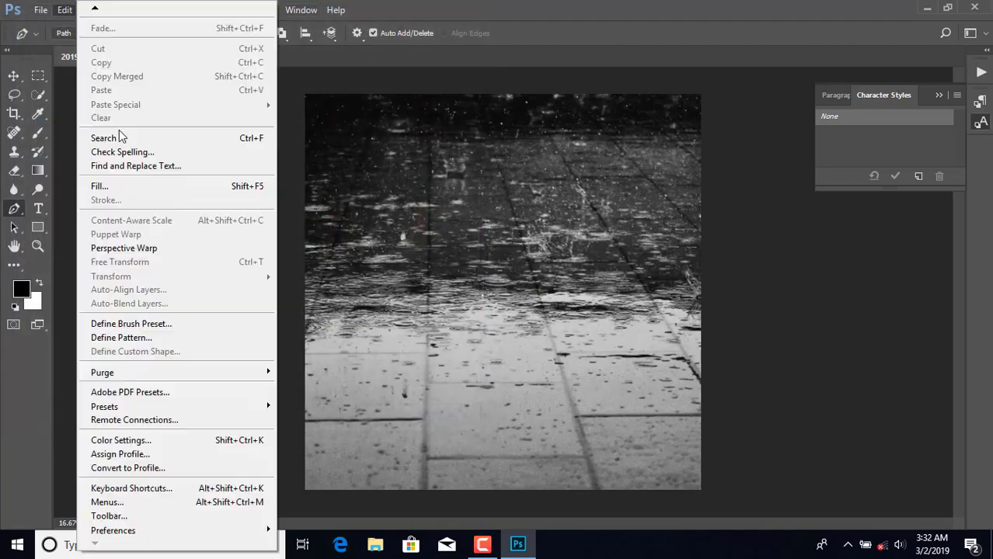